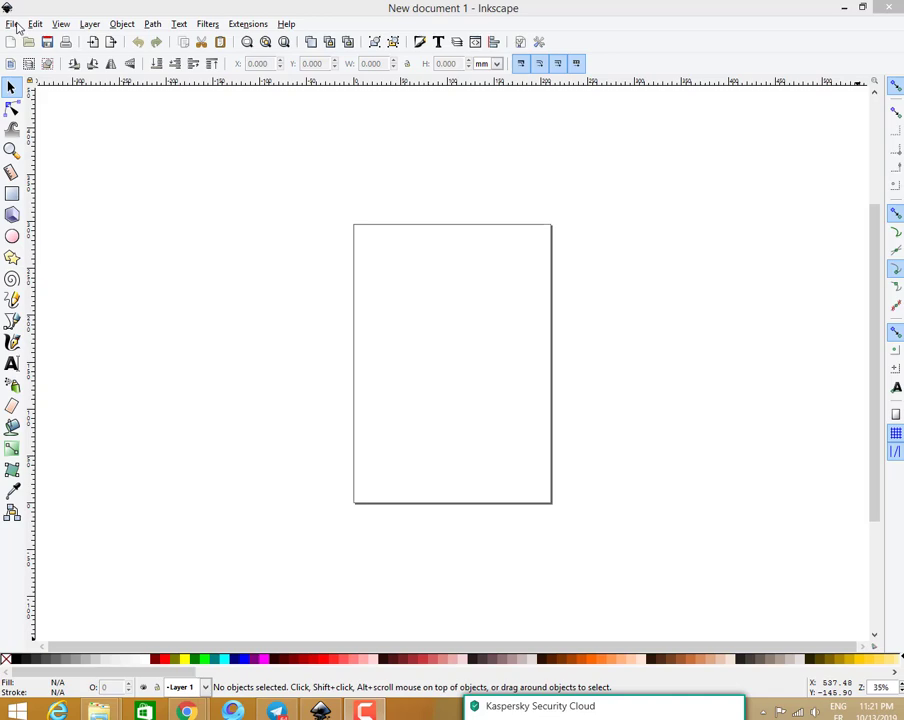
- Open Save As for the new document, review the format list, and keep drawing.svg as Inkscape SVG
click(15, 23)
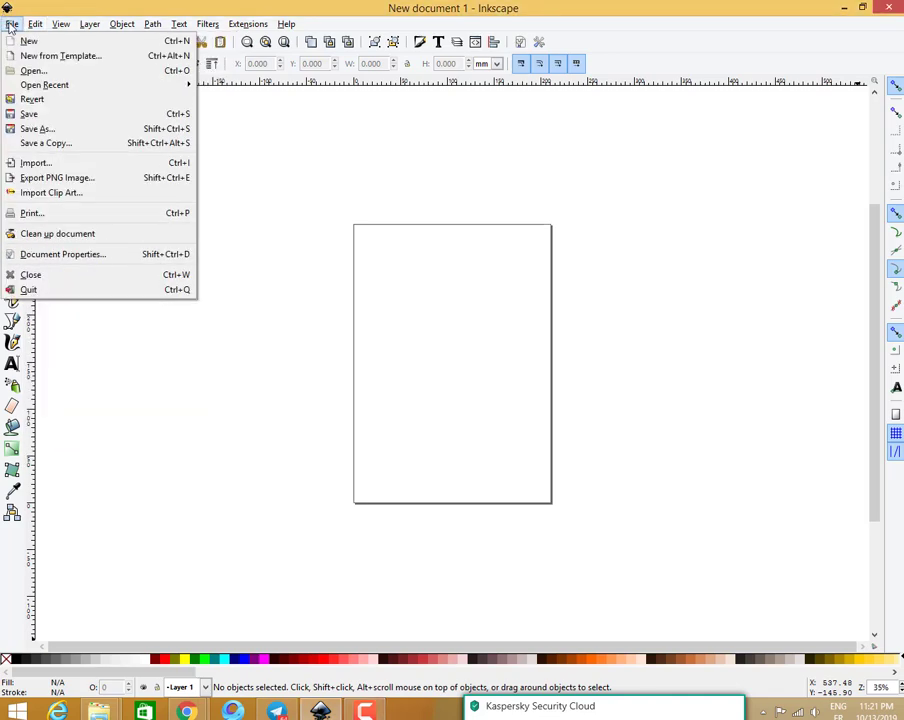
click(262, 194)
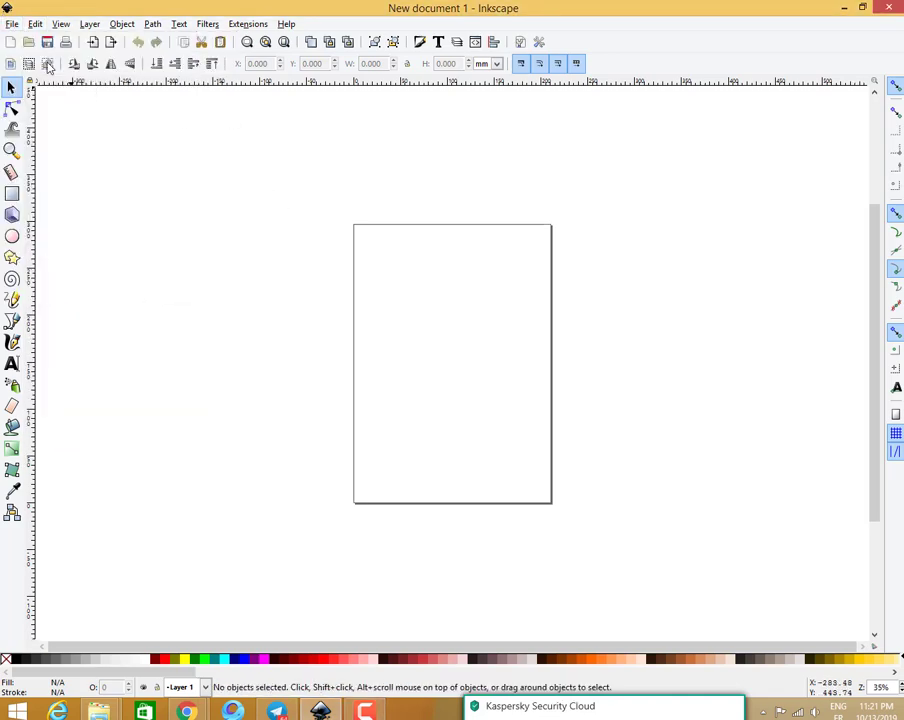
click(15, 23)
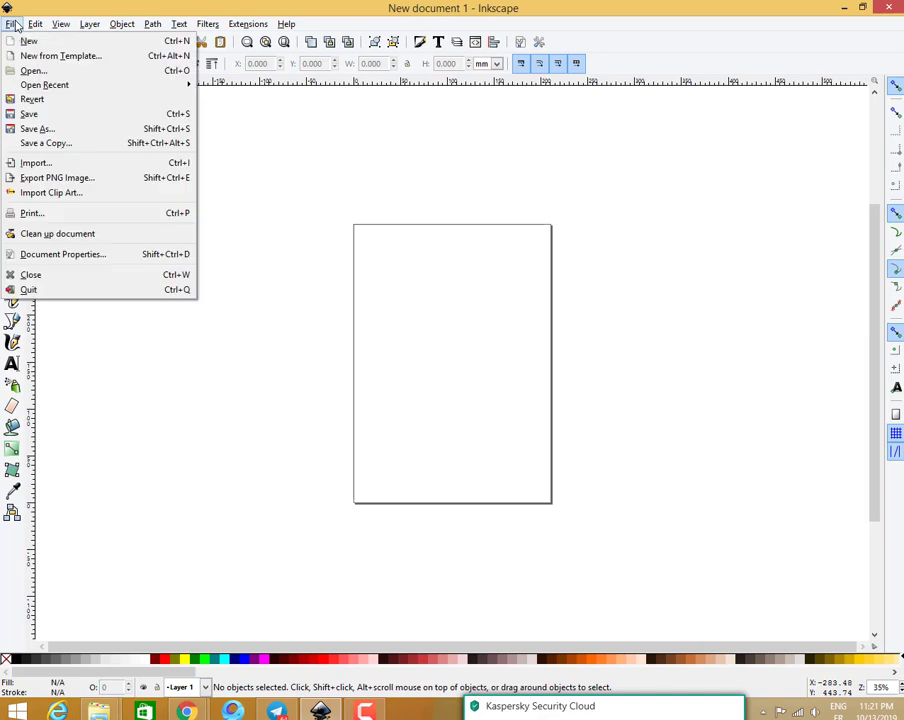
click(42, 127)
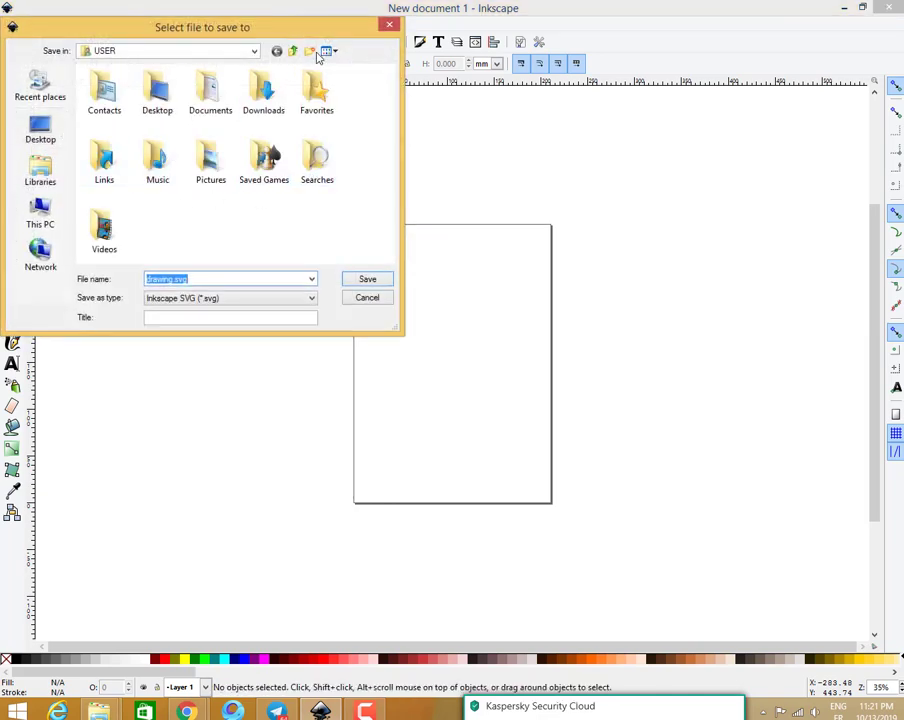
click(278, 298)
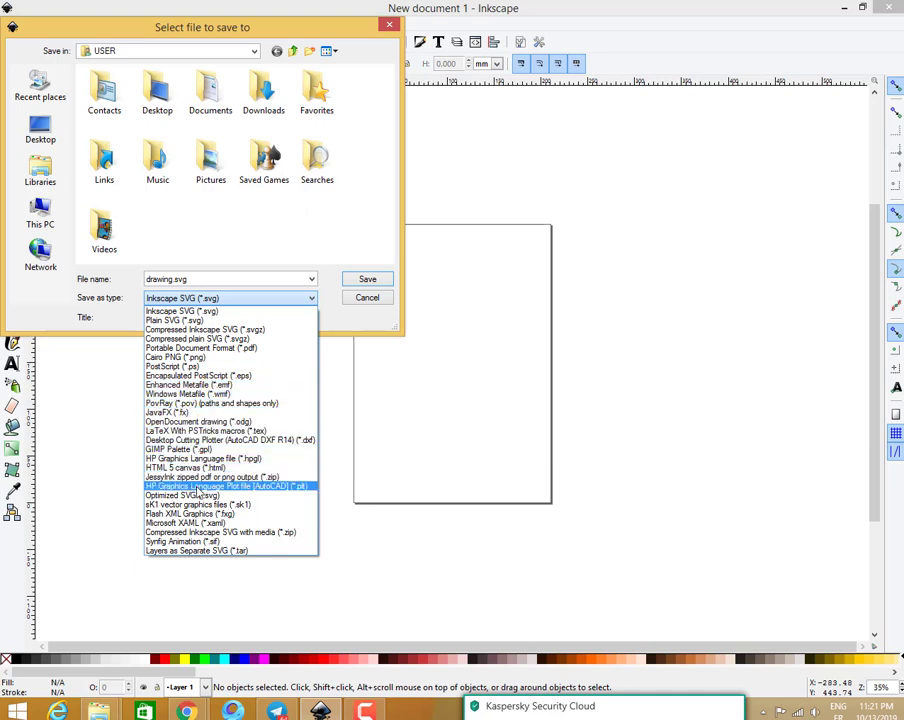
click(116, 578)
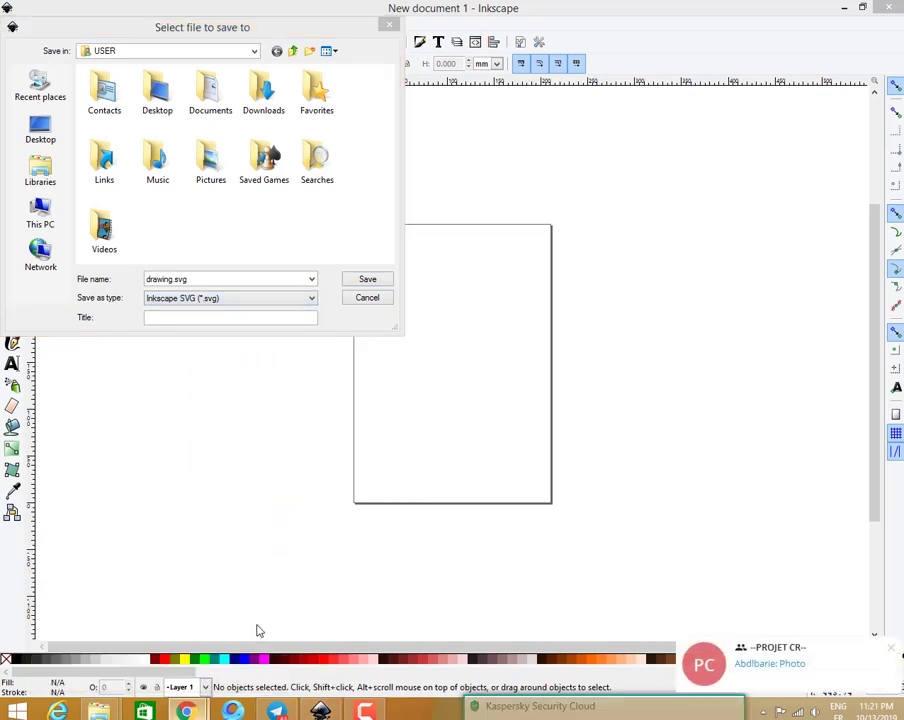
- Search Google for 'unicorn makerbot github' and open the martymcguire/inkscape-unicorn result in a background tab
key(alt+Tab)
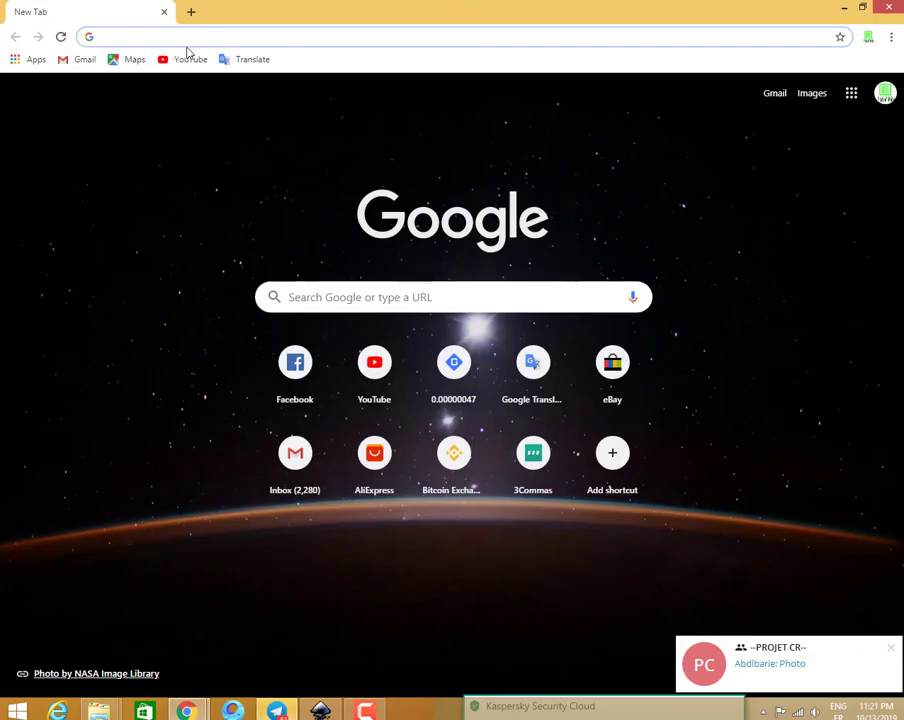
text(un)
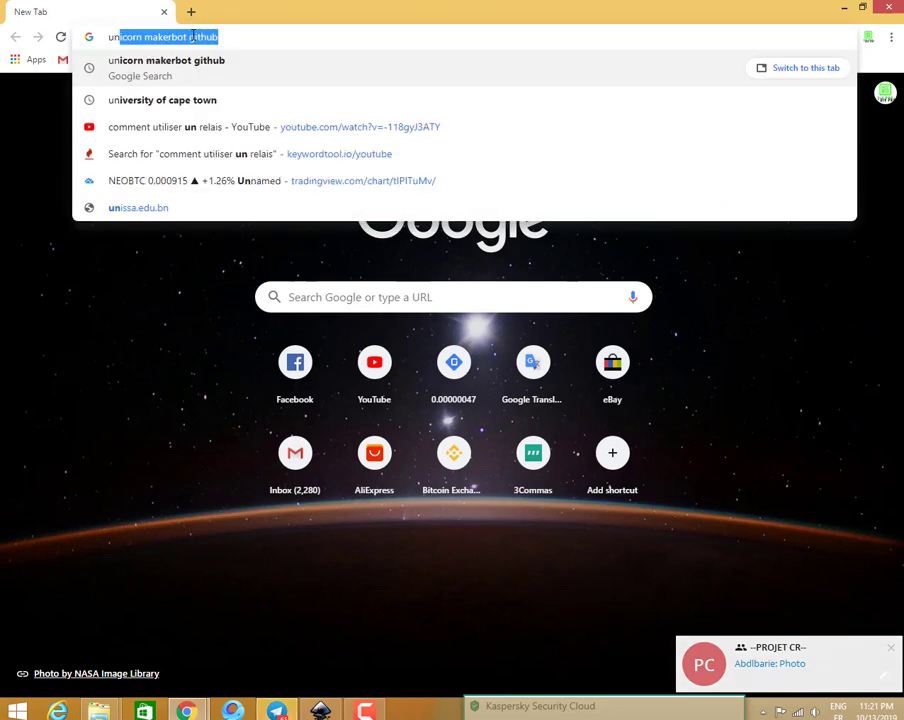
text(o)
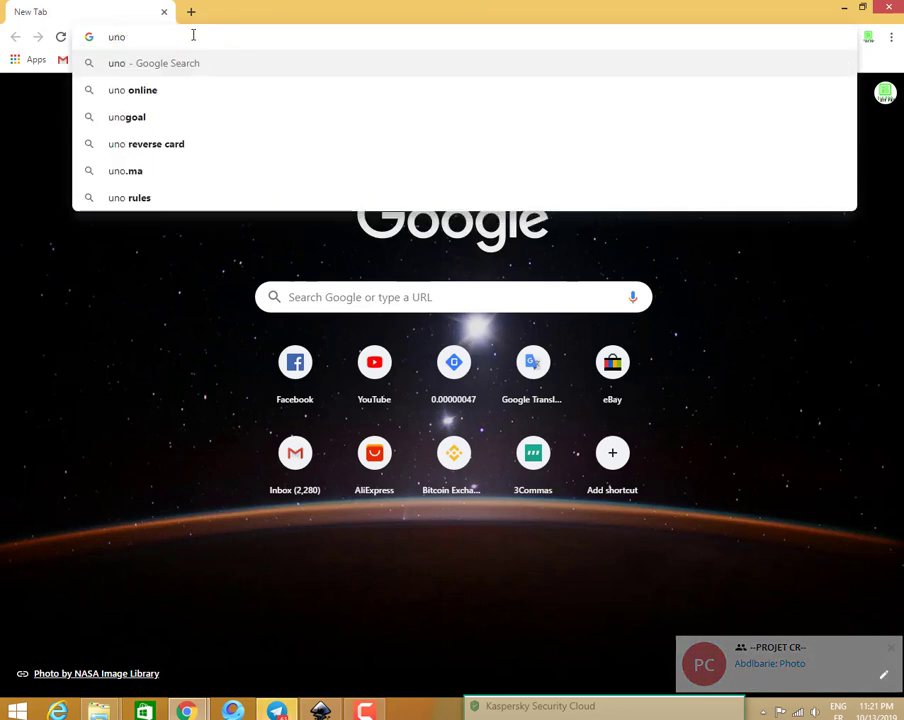
key(BackSpace)
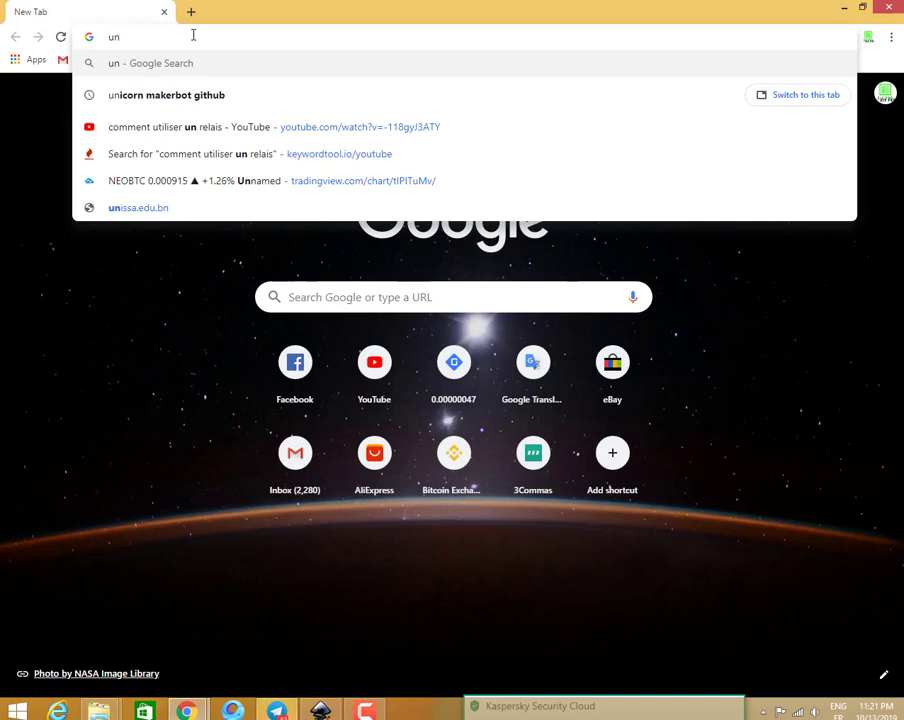
text(ic)
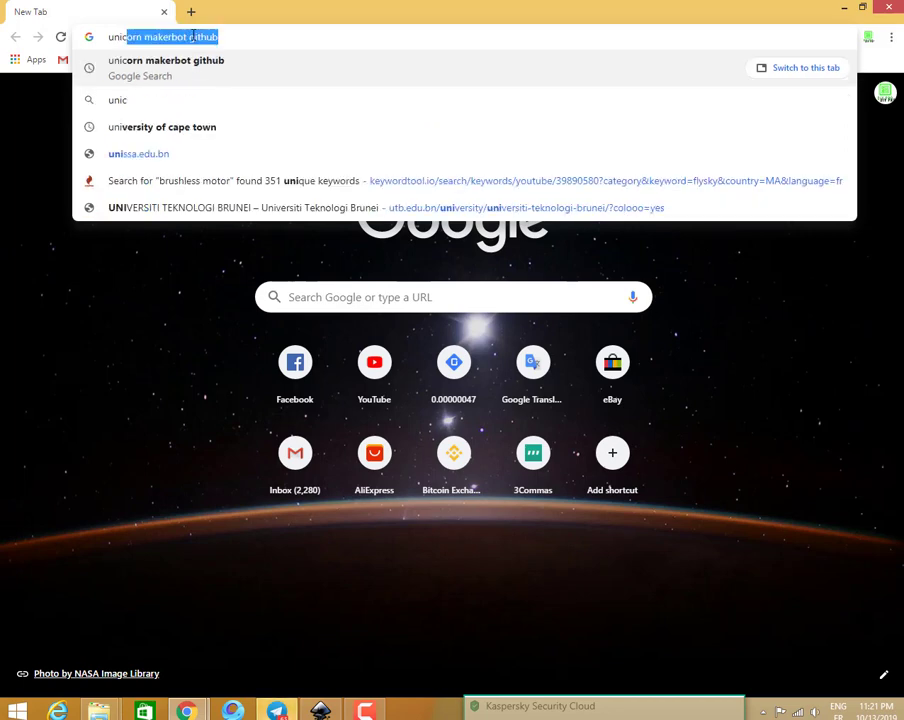
text(orn)
key(Return)
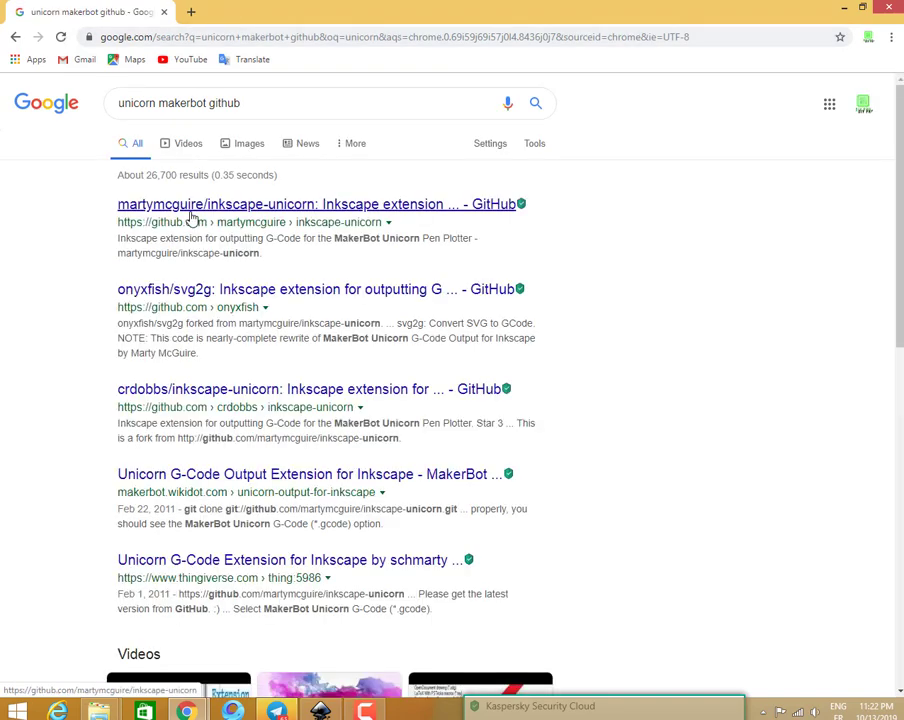
right_click(194, 210)
click(212, 224)
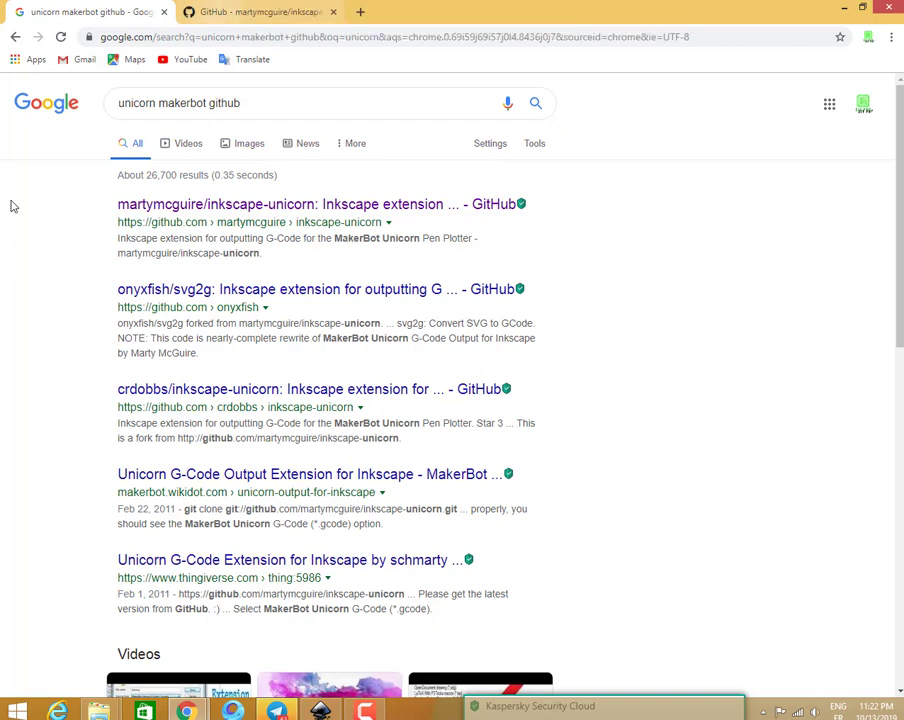
- Download the inkscape-unicorn repository ZIP from GitHub and show it in the Downloads folder
click(198, 213)
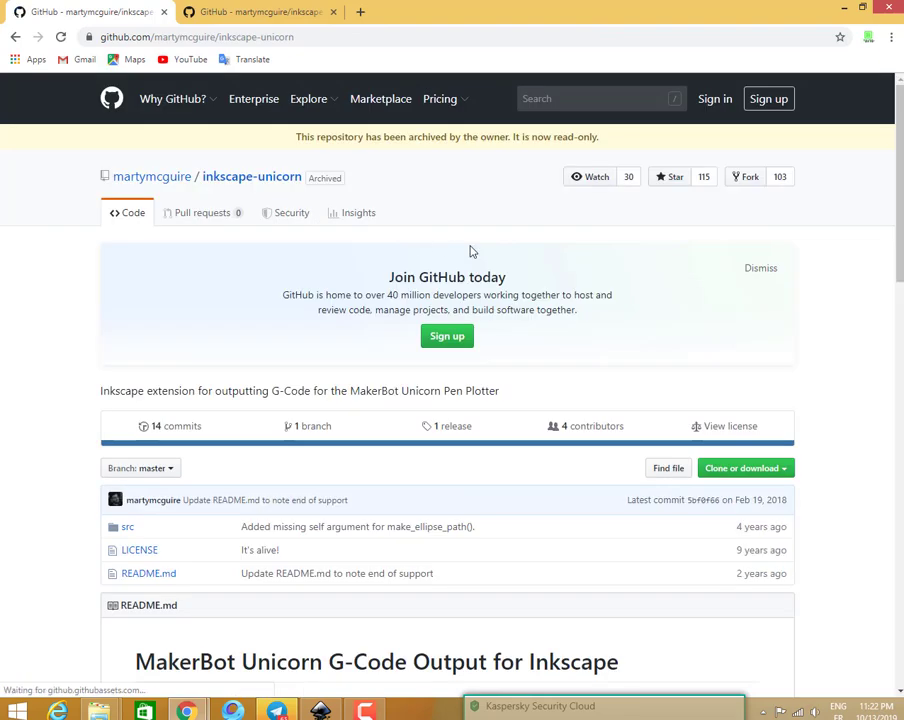
click(741, 470)
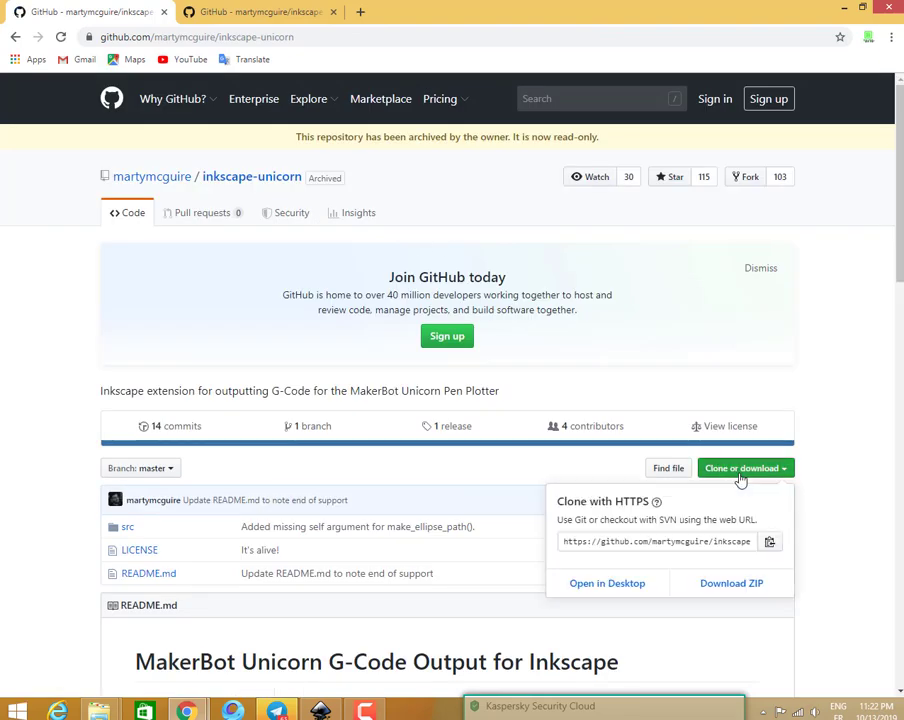
click(710, 586)
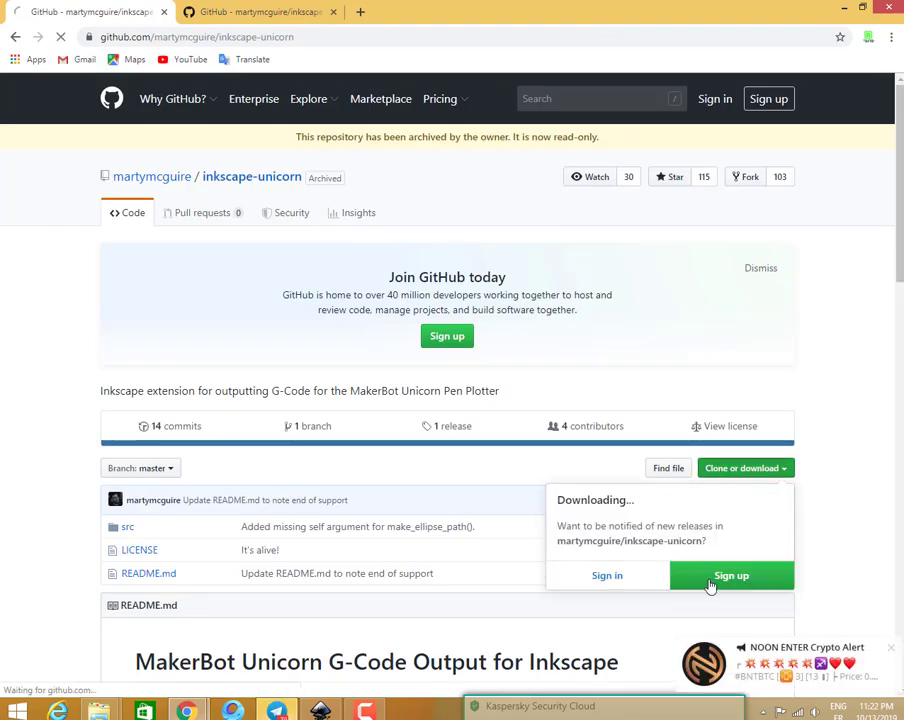
scroll(537, 552, down, 2)
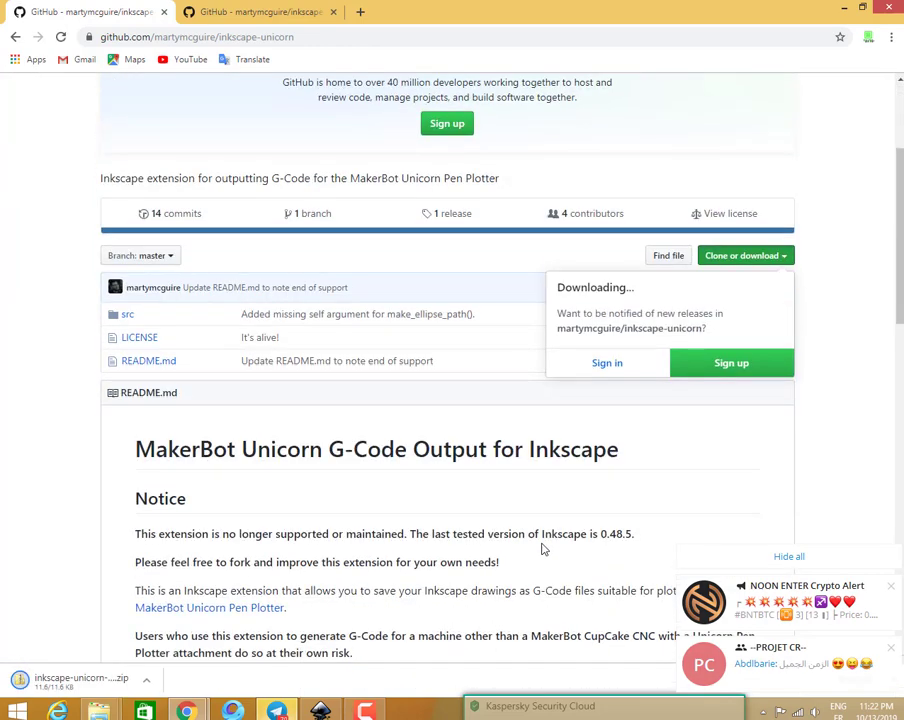
click(147, 682)
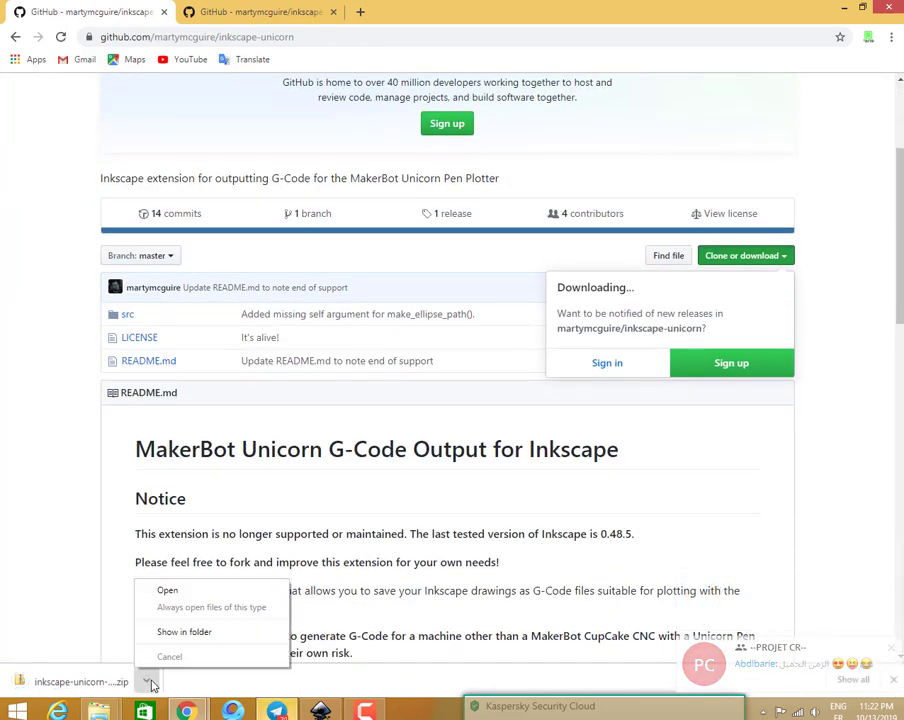
click(180, 632)
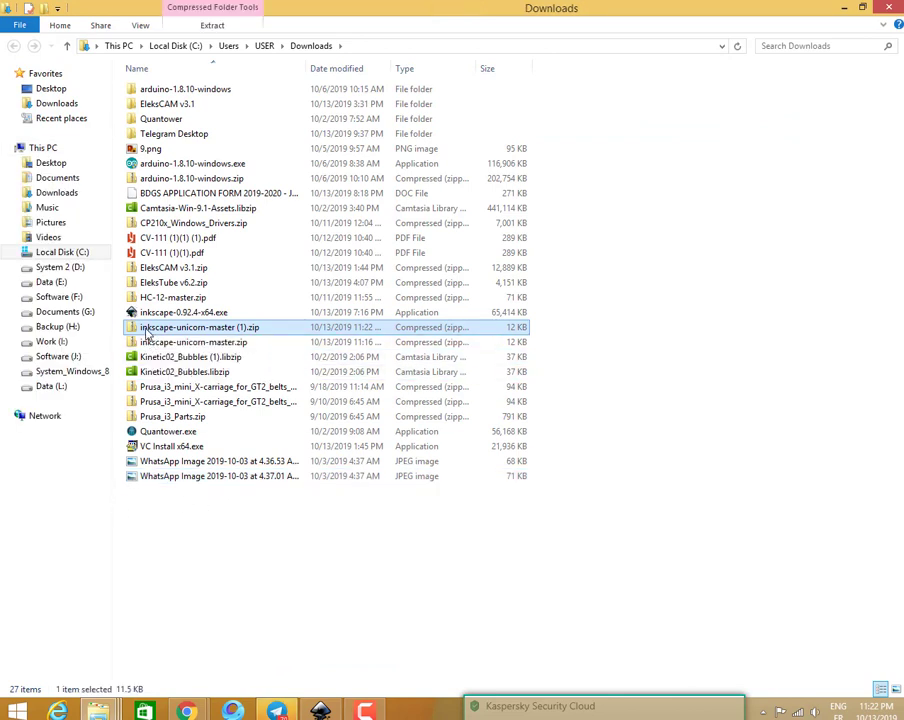
- Copy inkscape-unicorn-master (1).zip, minimize Explorer and Chrome, cancel the save dialog and close Inkscape
right_click(145, 318)
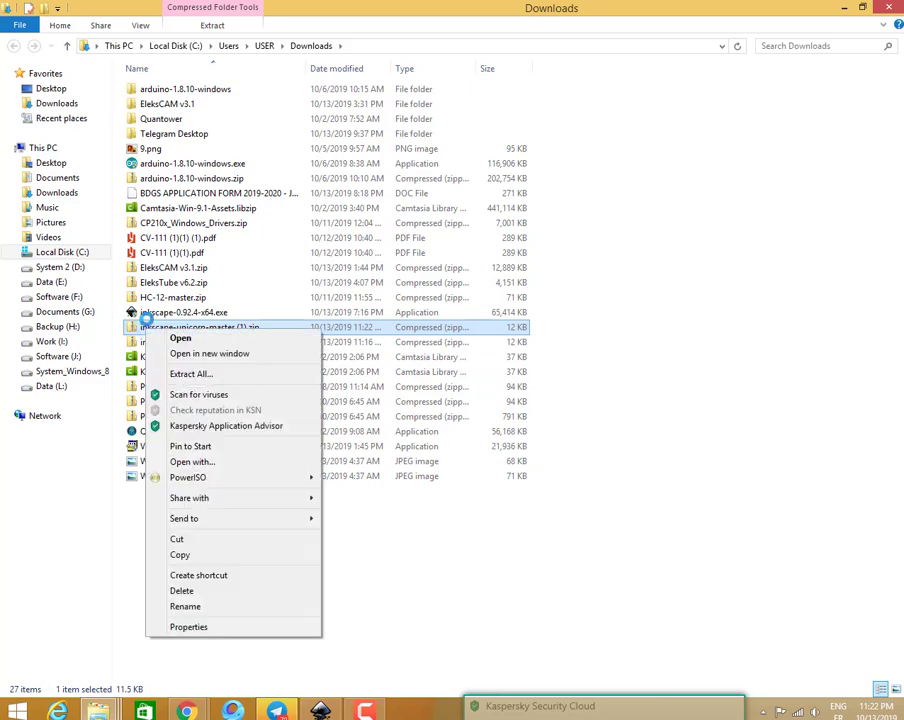
click(252, 556)
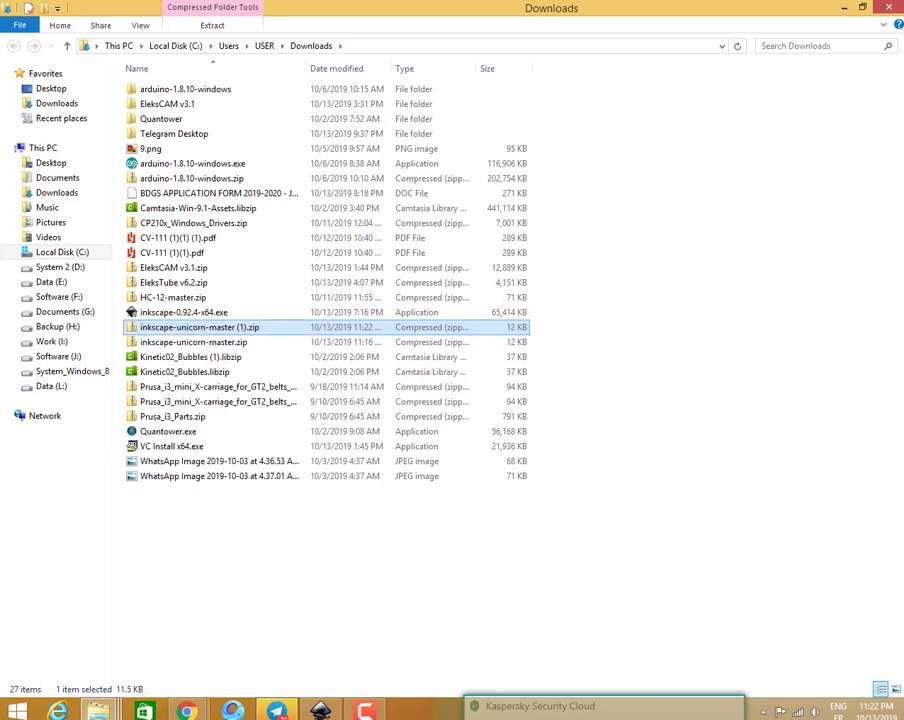
click(843, 8)
click(846, 8)
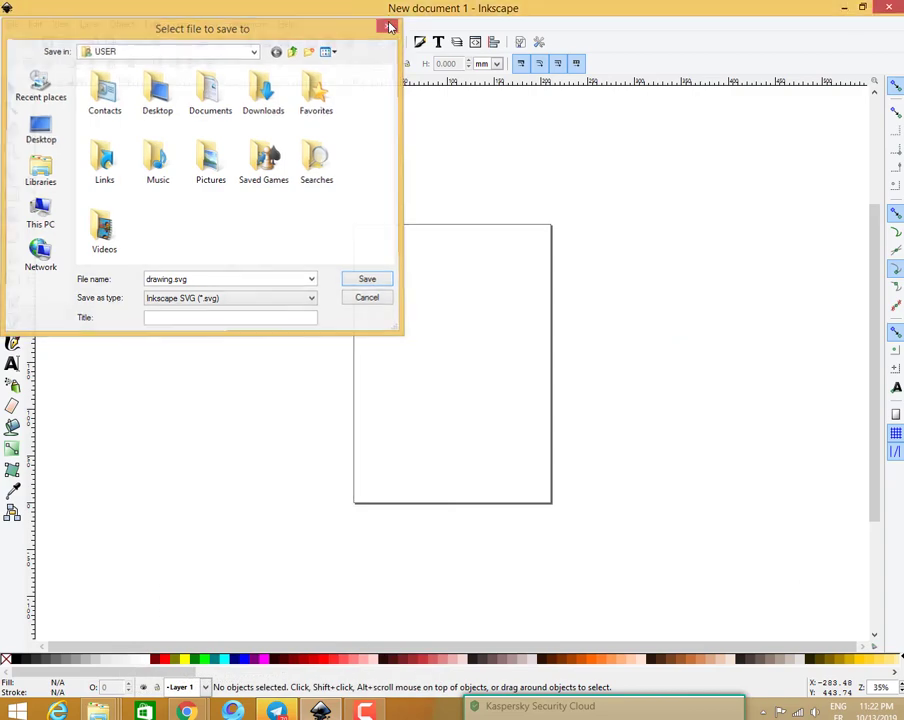
key(Escape)
click(886, 12)
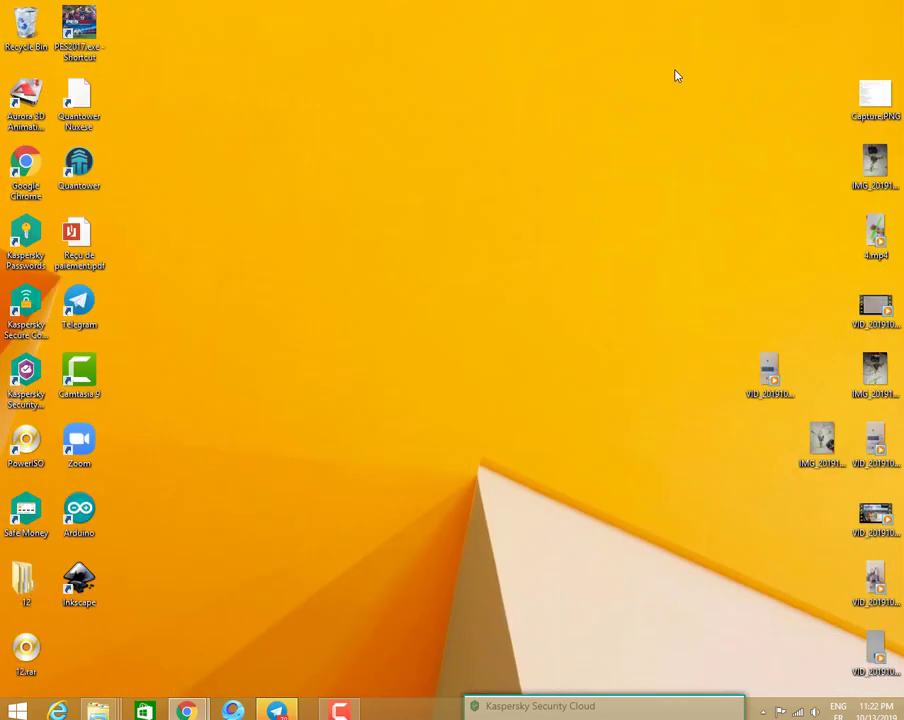
- Paste inkscape-unicorn-master (1).zip on the desktop, extract all its contents, and close the opened folder window
right_click(278, 109)
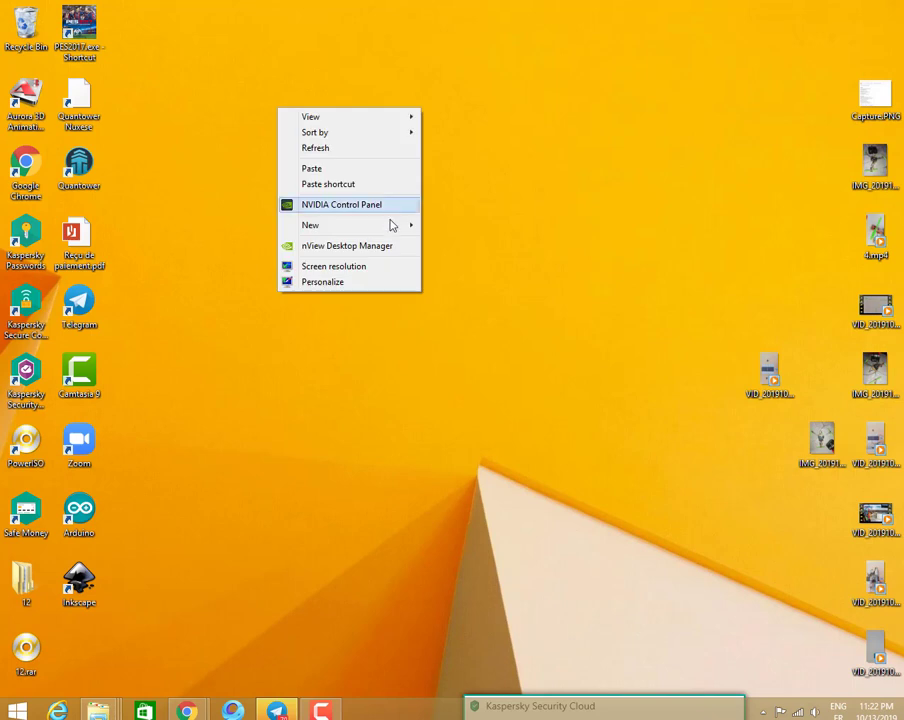
click(357, 170)
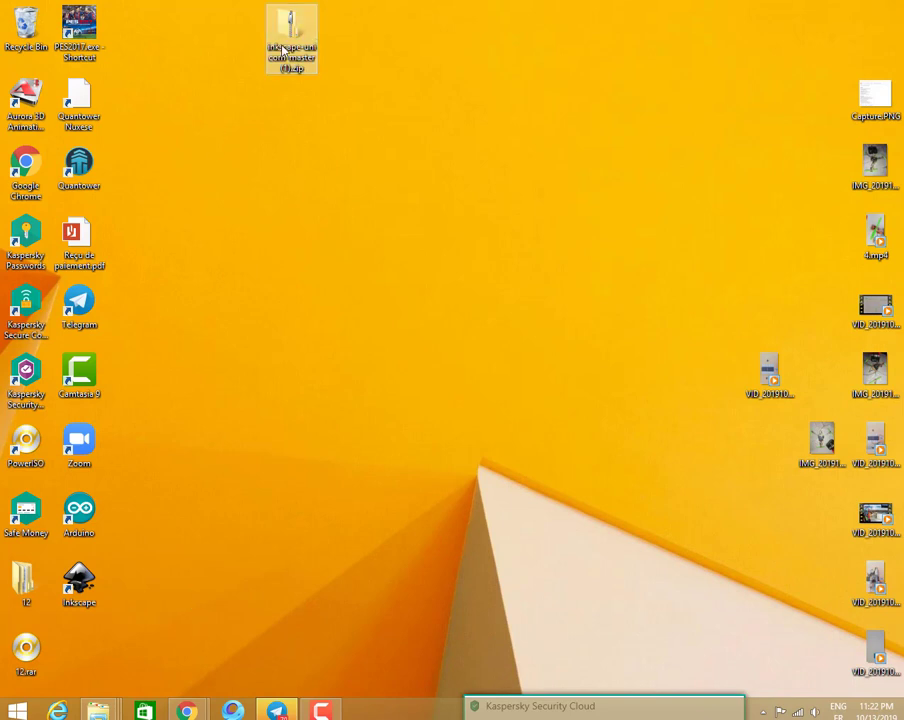
right_click(284, 46)
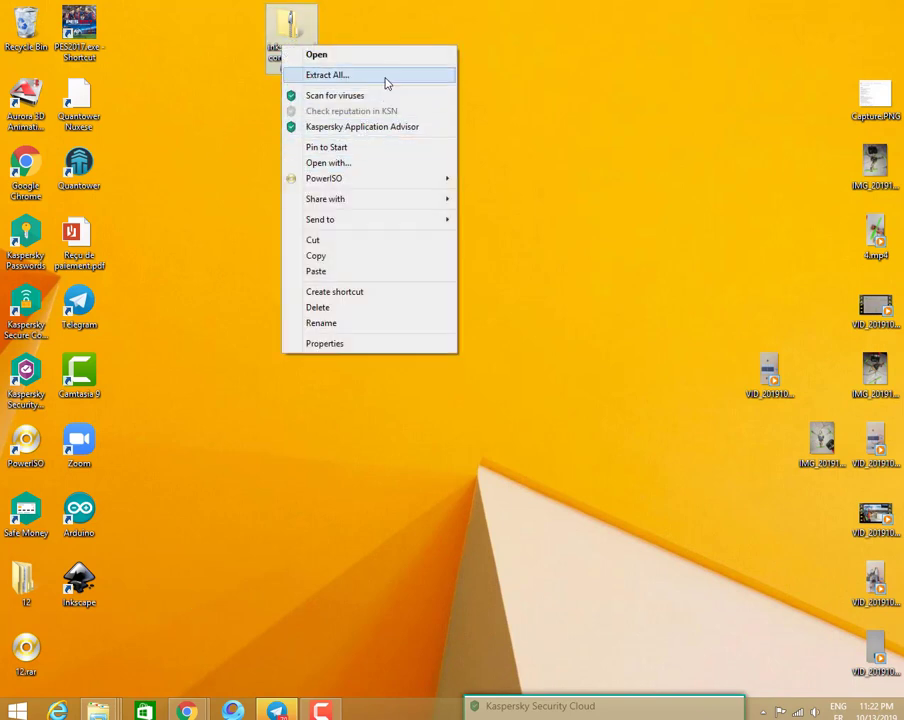
click(384, 76)
click(596, 495)
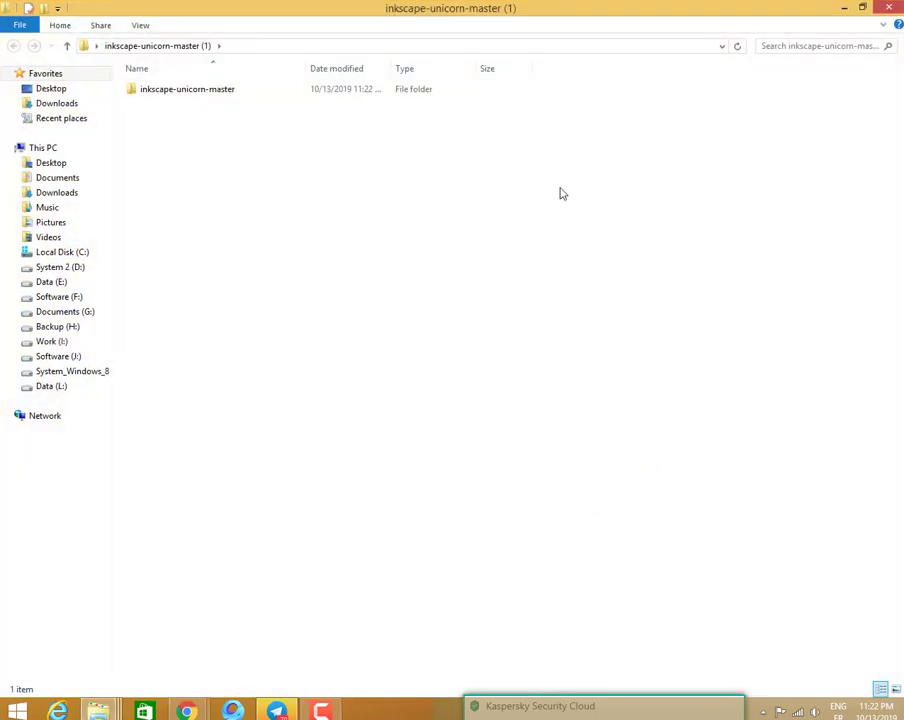
click(843, 7)
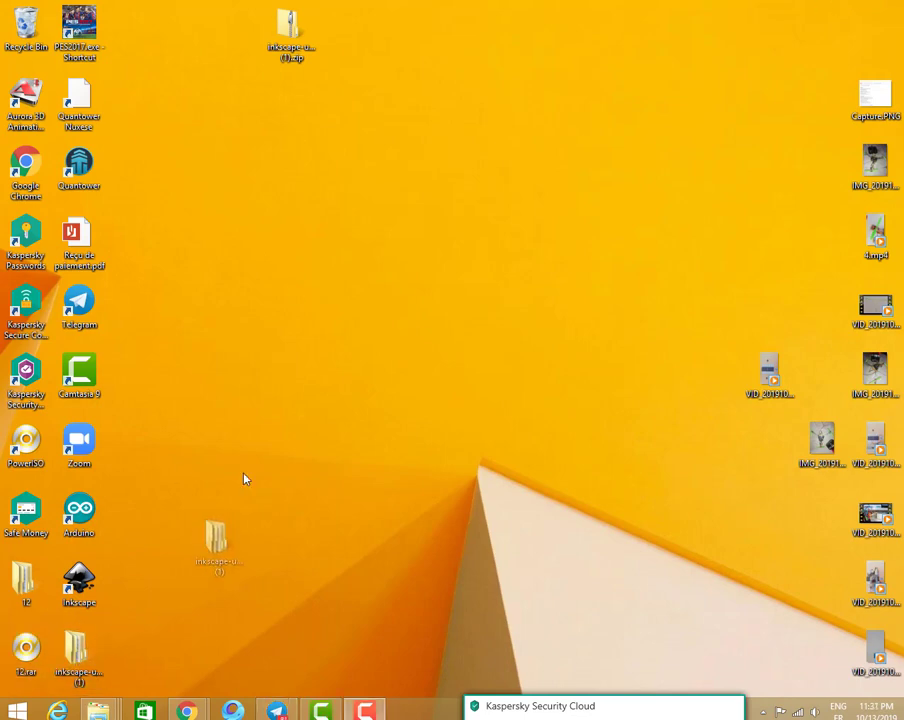
- Open the extracted folder down to inkscape-unicorn-master\src
drag(72, 665, 285, 245)
double_click(294, 242)
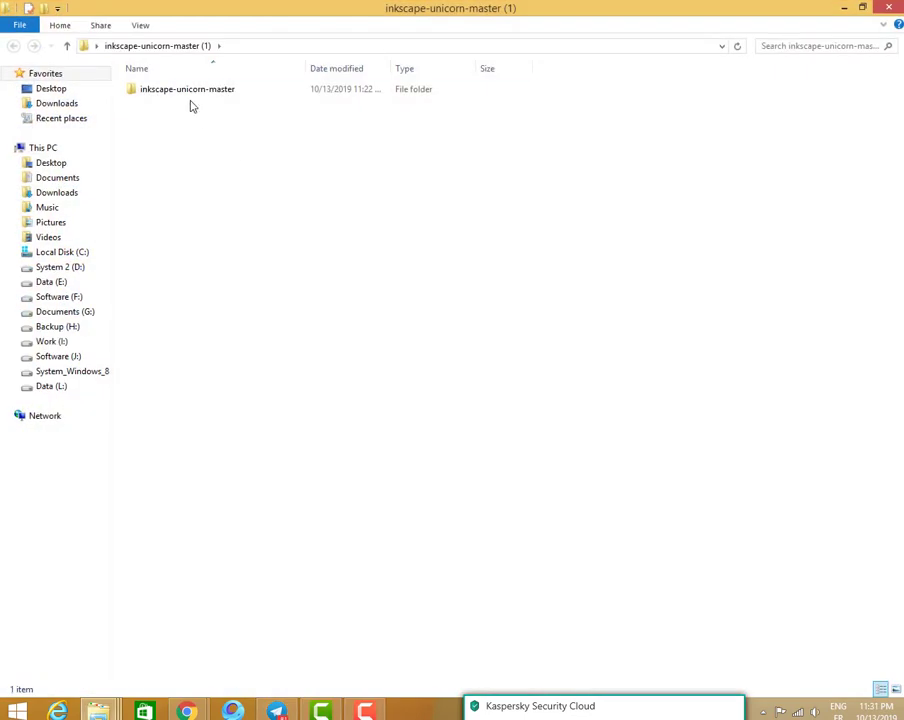
double_click(188, 92)
double_click(187, 93)
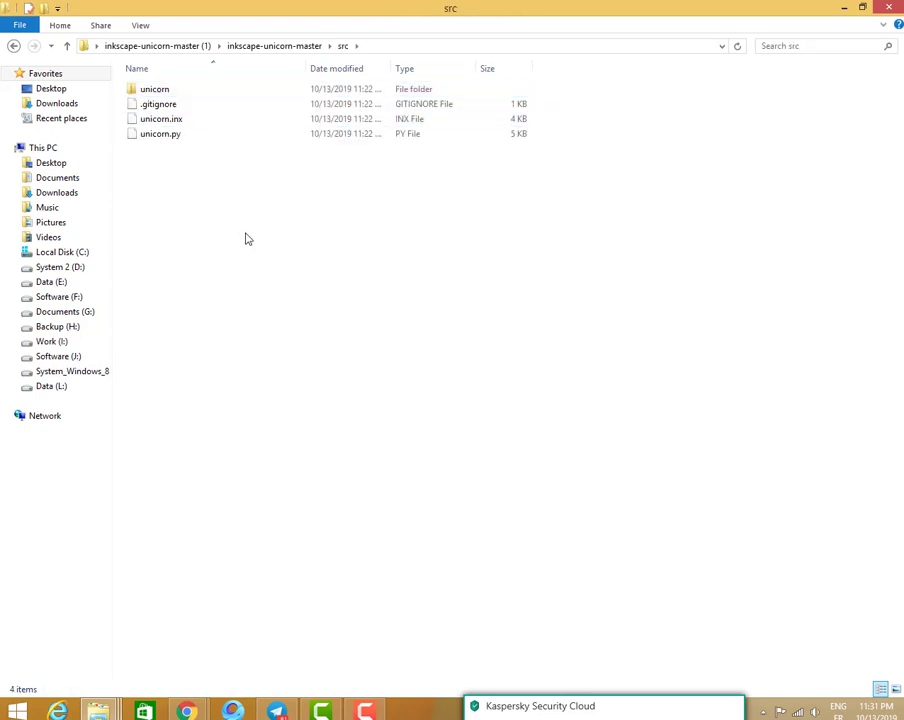
- Copy all four src items (unicorn, .gitignore, unicorn.inx, unicorn.py) and minimize Explorer
drag(241, 224, 131, 88)
right_click(146, 101)
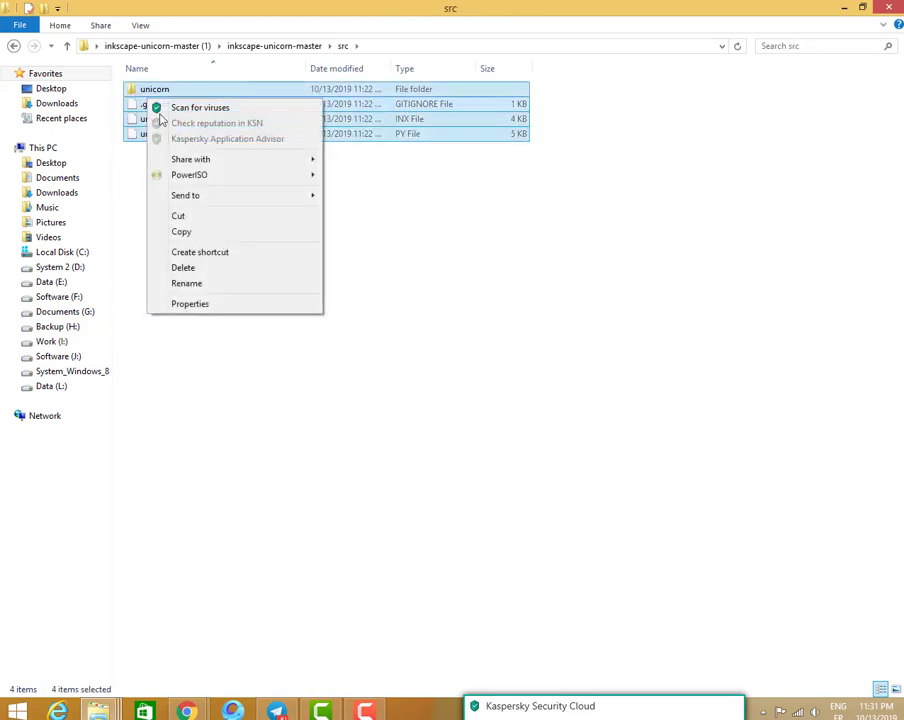
click(211, 232)
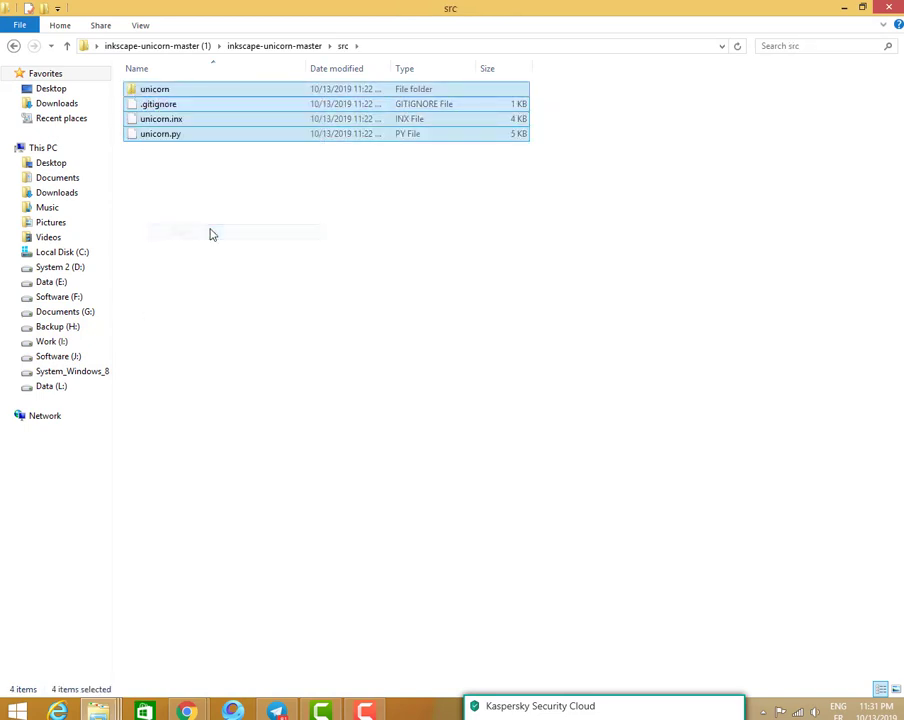
click(843, 7)
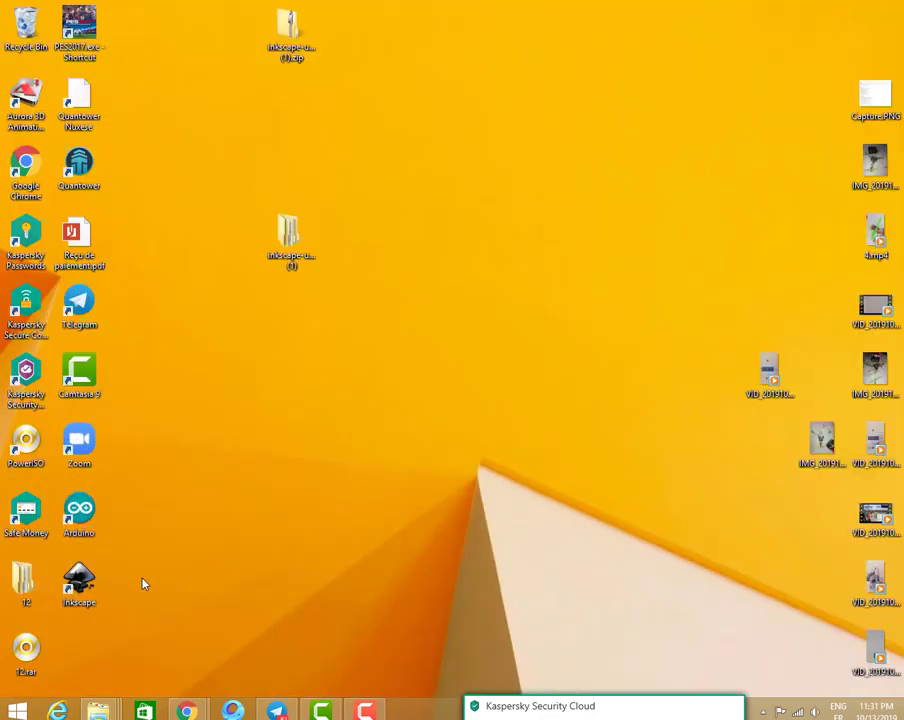
- Go from the Inkscape shortcut's file location to C:\Program Files\Inkscape\share\extensions
right_click(87, 588)
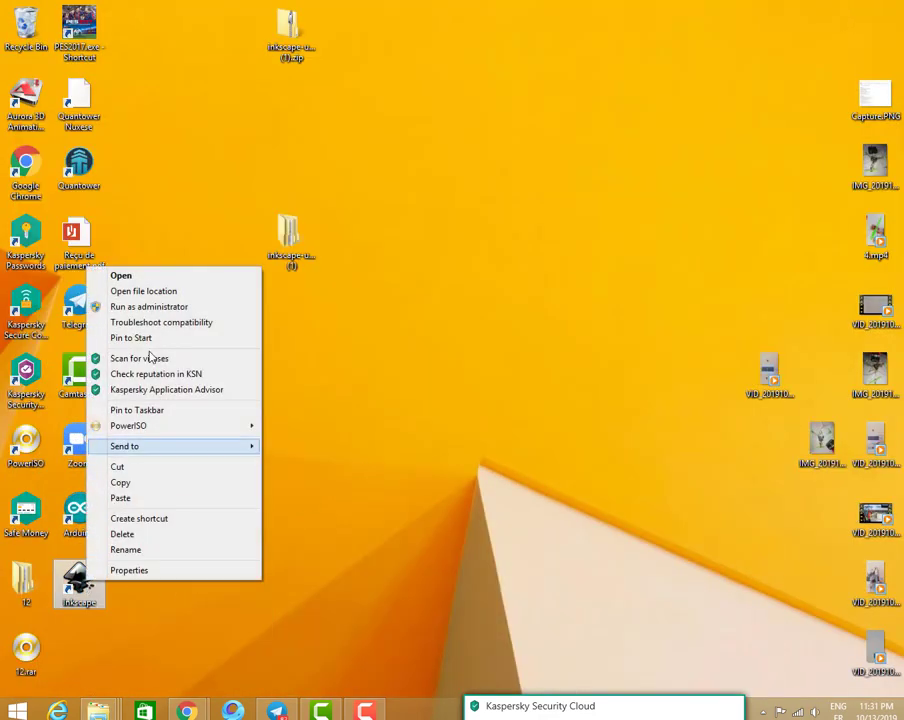
click(148, 291)
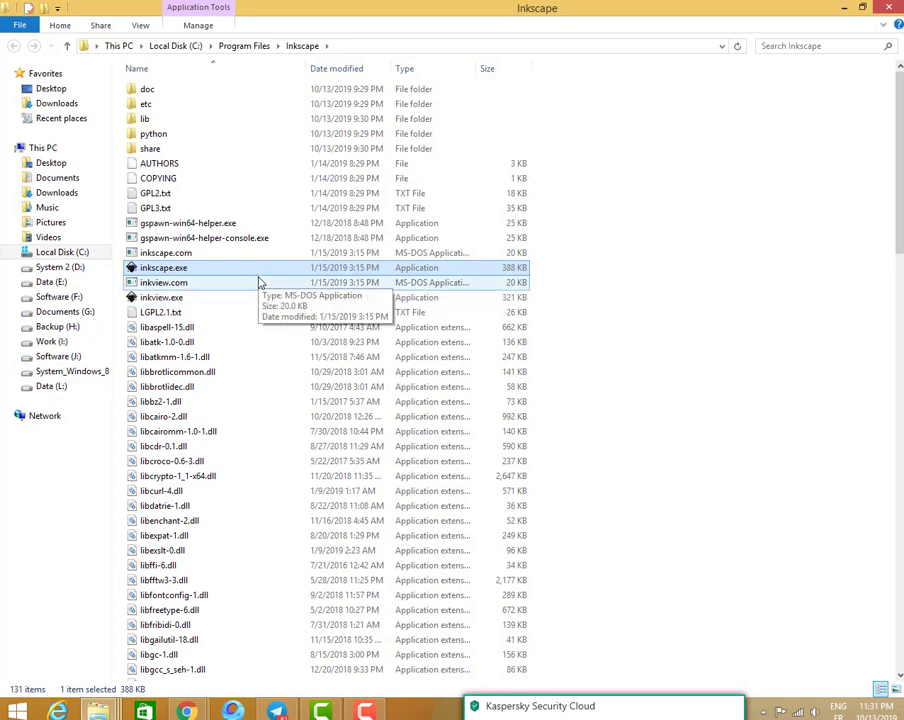
click(226, 149)
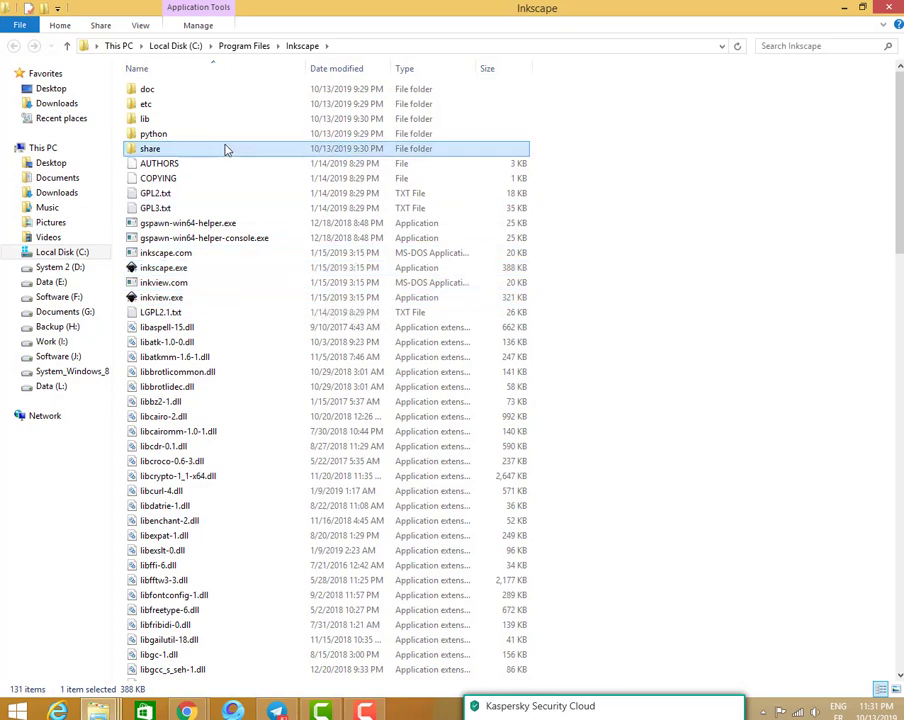
double_click(226, 149)
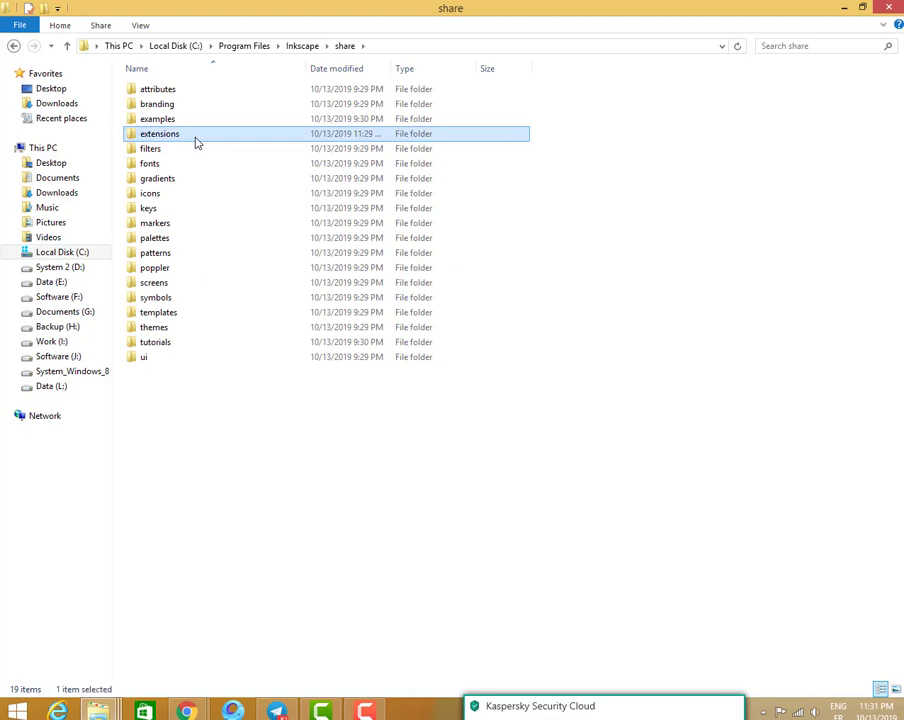
double_click(197, 143)
- Paste the unicorn files into extensions, replacing existing ones with administrator permission
right_click(737, 341)
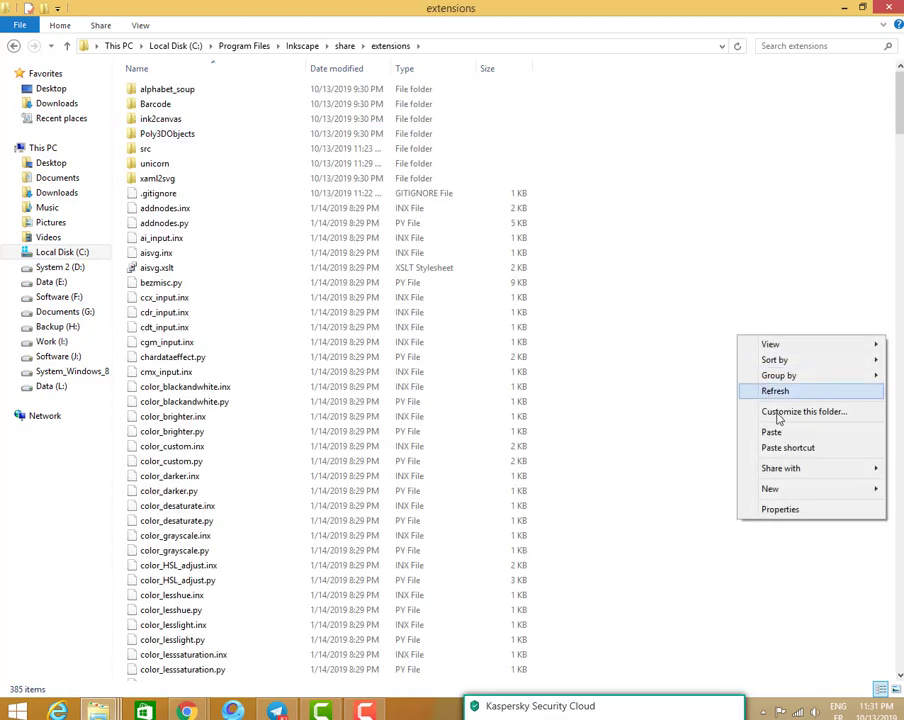
click(750, 427)
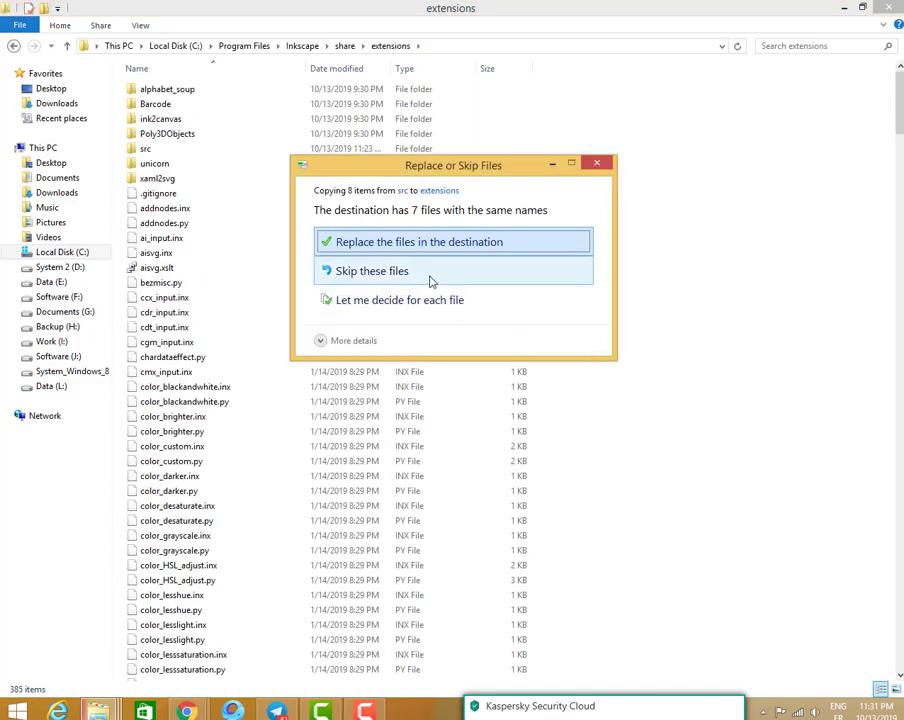
click(420, 243)
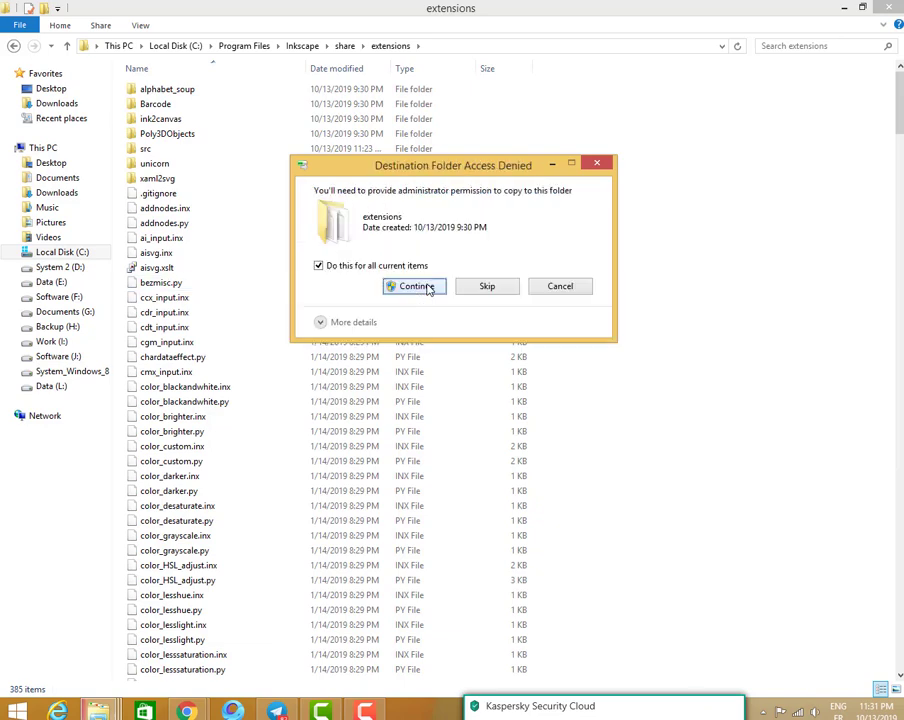
click(428, 288)
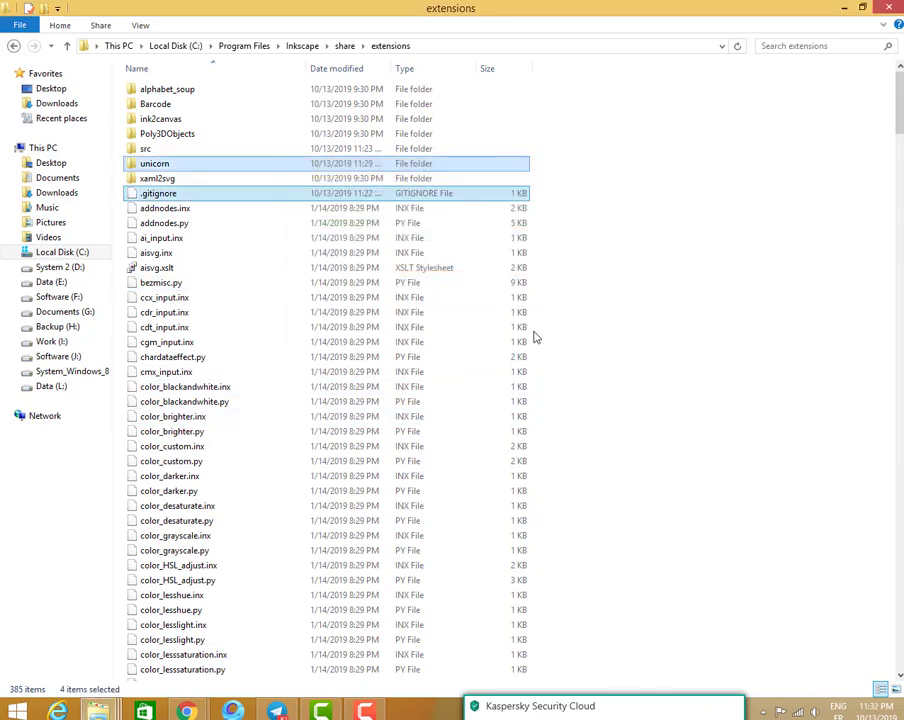
- Close Explorer and in Inkscape's Save As select MakerBot Unicorn G-Code (*.gcode) for drawing.gcode
click(886, 7)
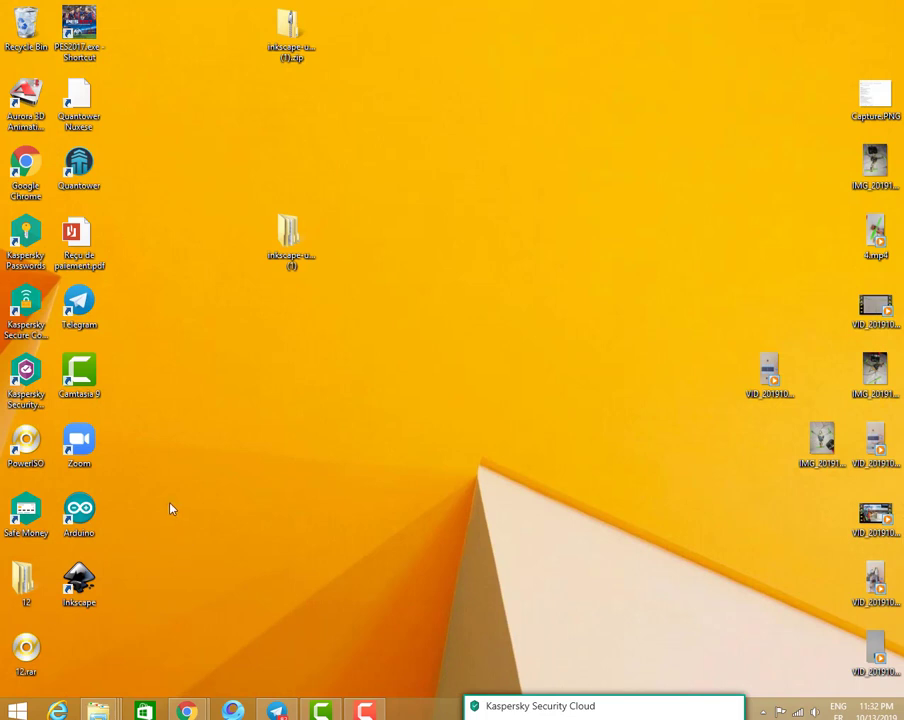
mouse_move(365, 711)
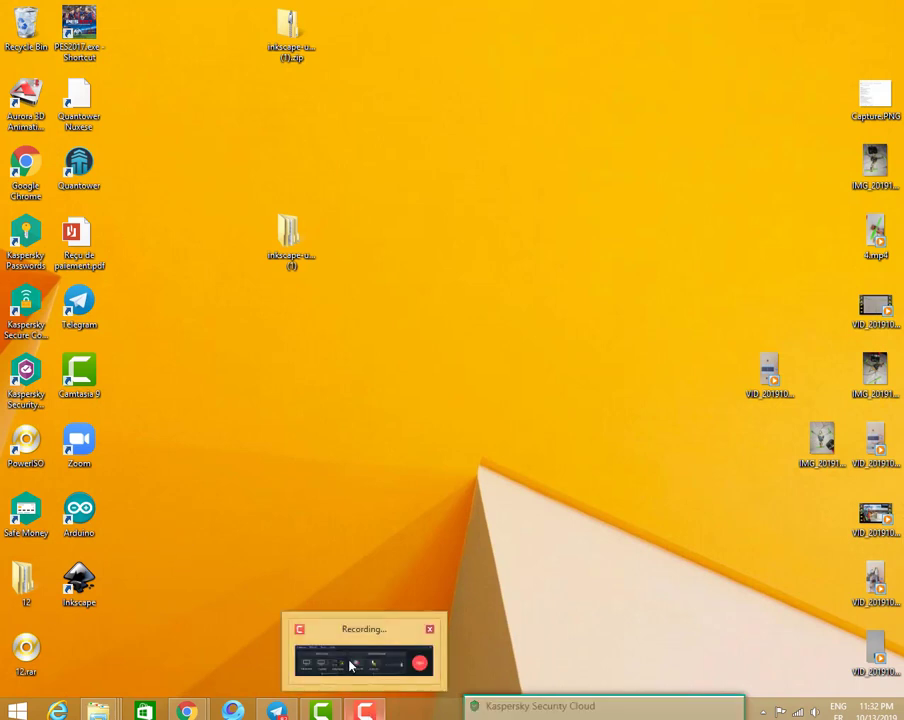
click(350, 662)
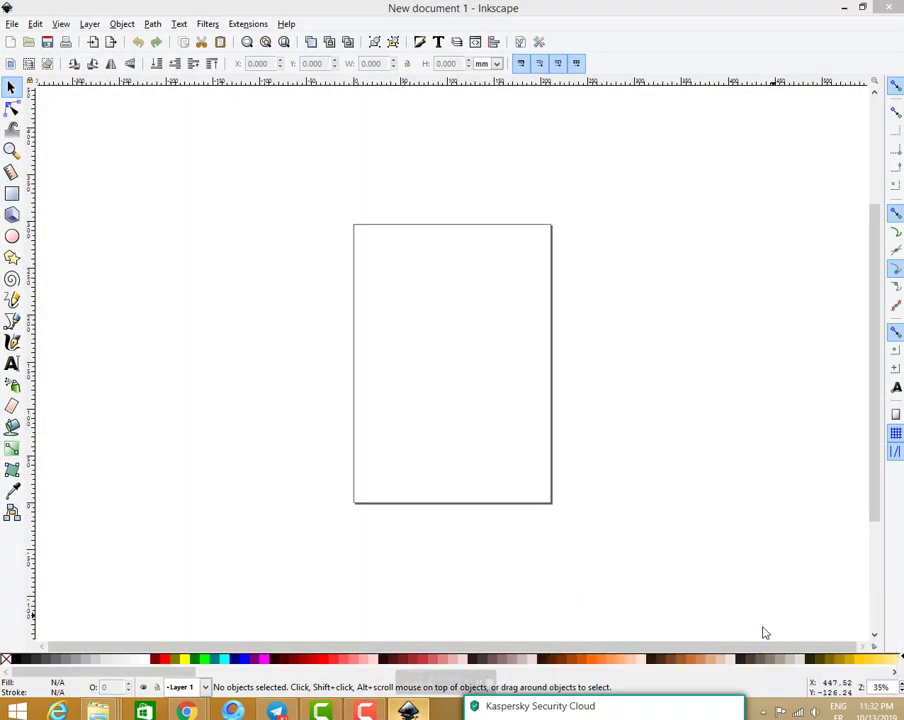
click(12, 23)
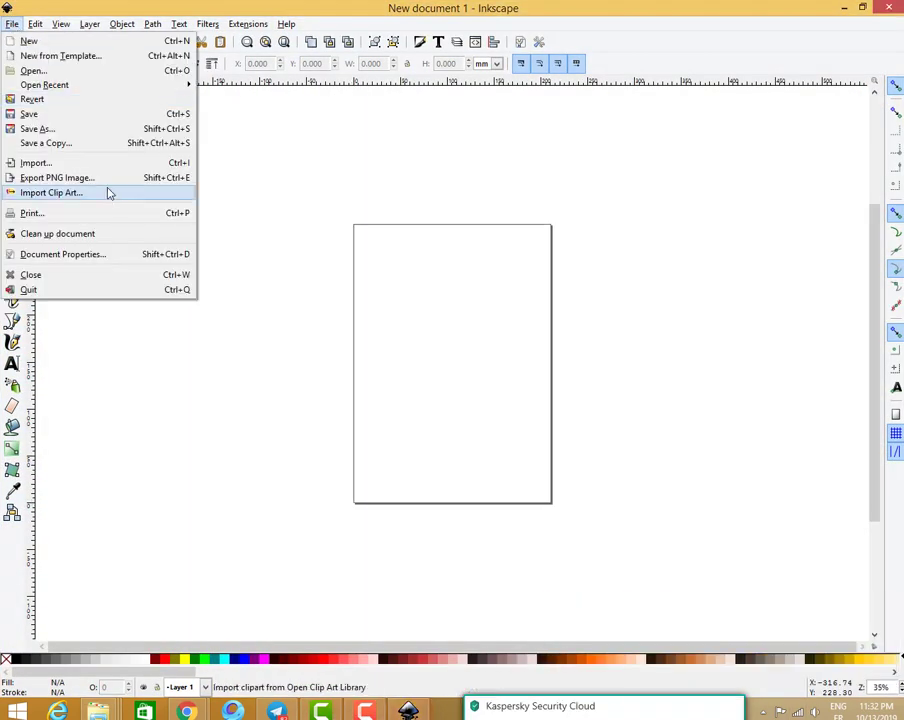
click(36, 129)
click(260, 299)
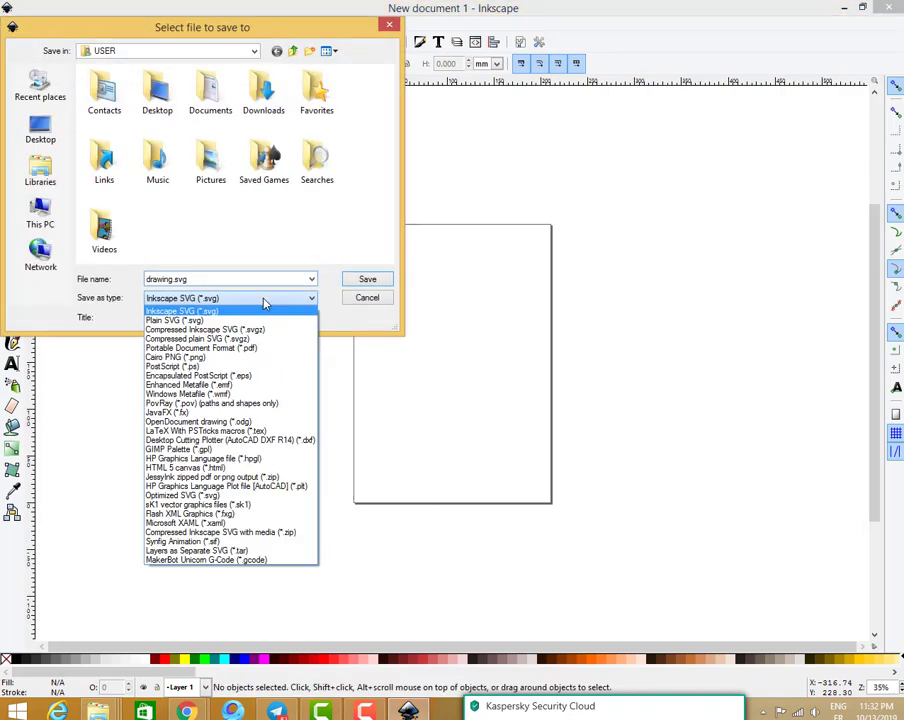
click(195, 560)
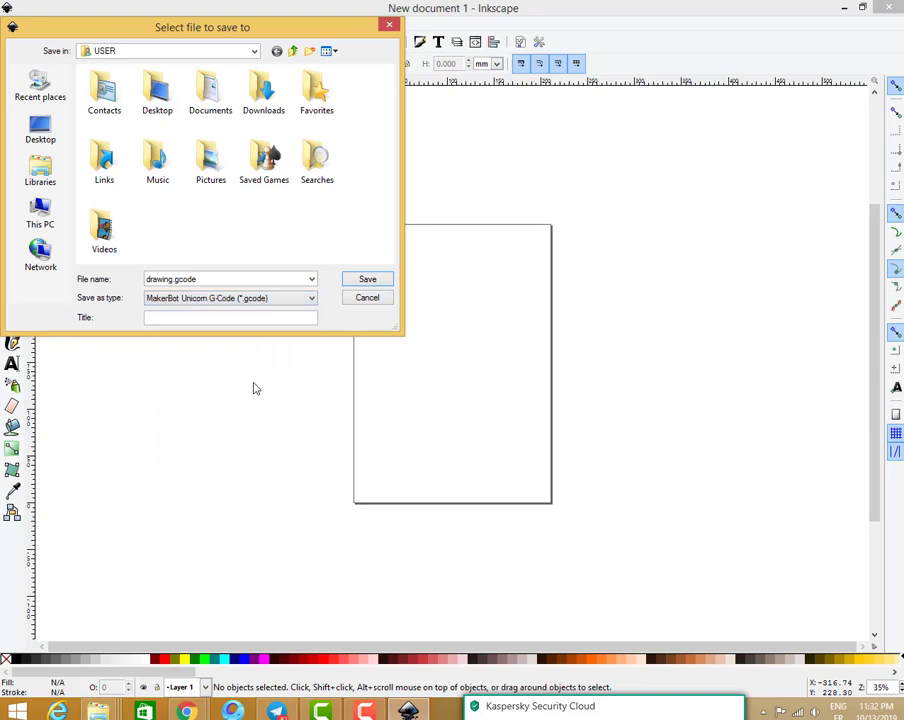
click(308, 300)
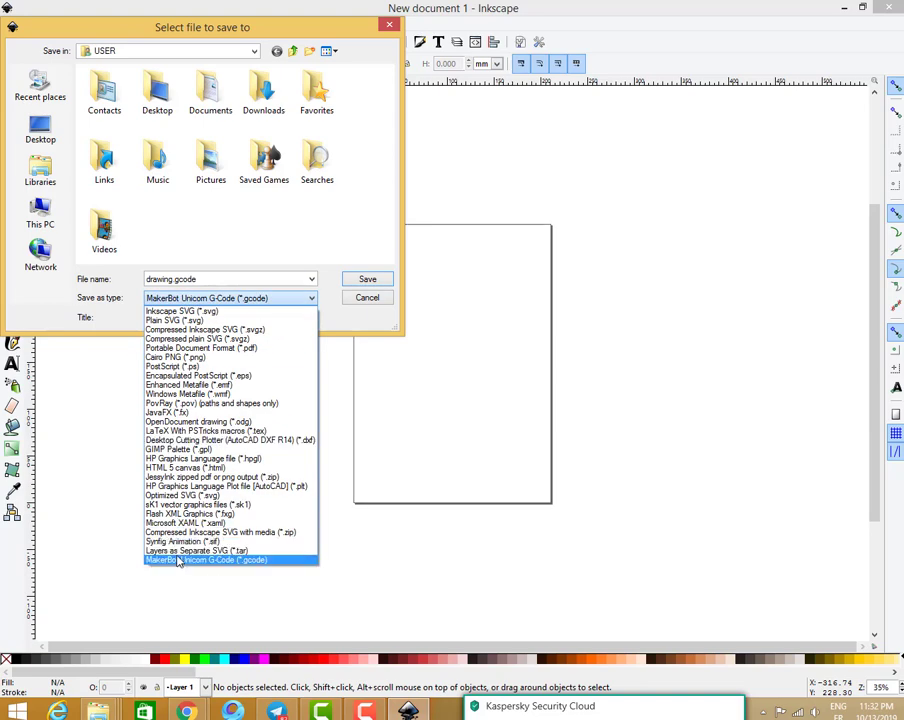
click(176, 556)
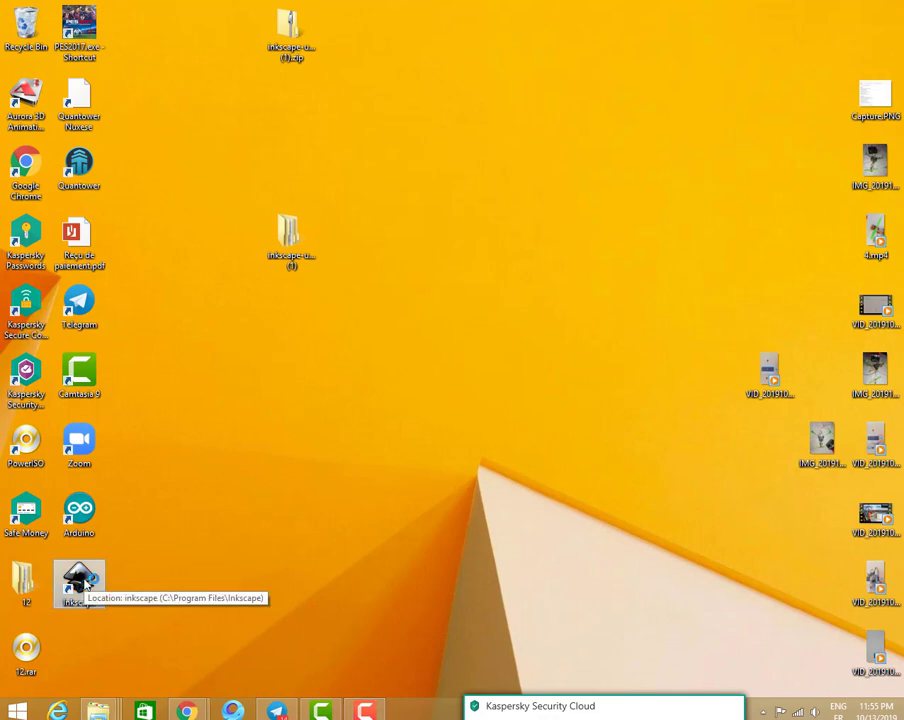
- Launch Inkscape, open download.jpg as an embedded image, and maximize the window
double_click(102, 574)
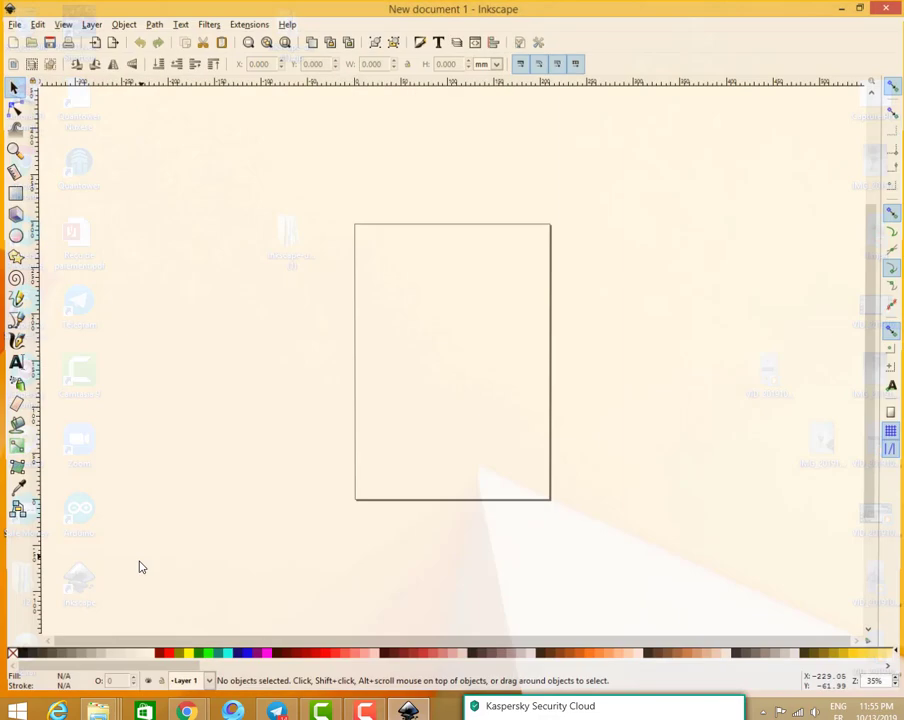
click(12, 25)
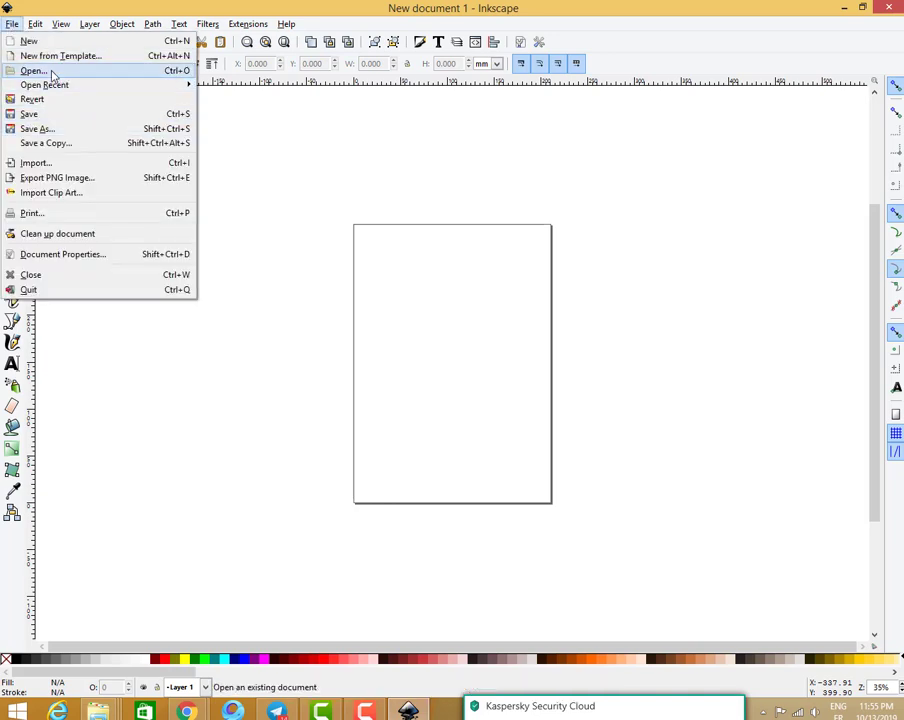
click(50, 72)
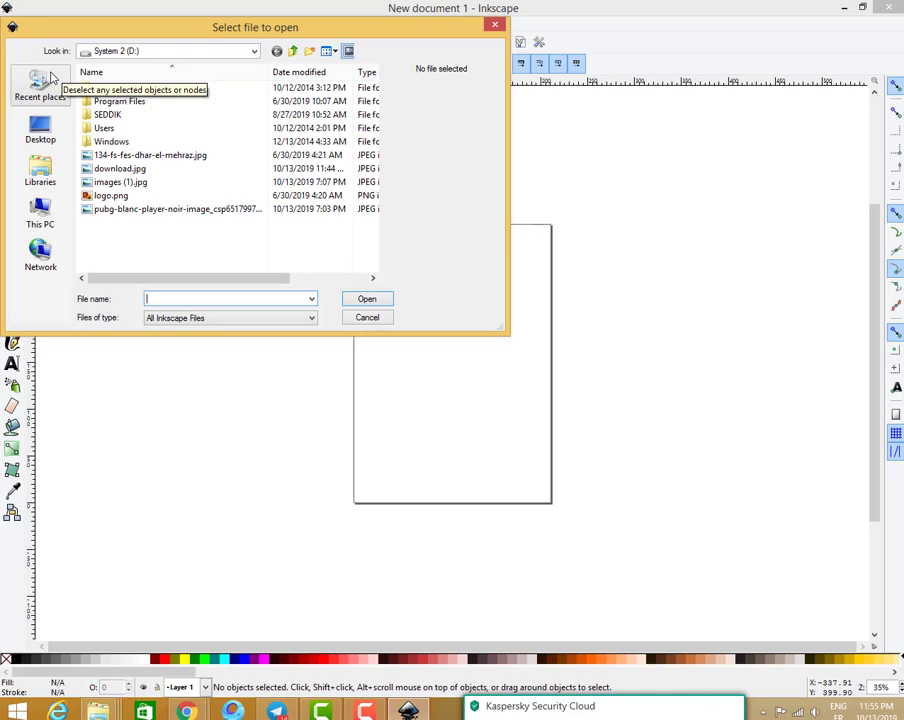
double_click(118, 168)
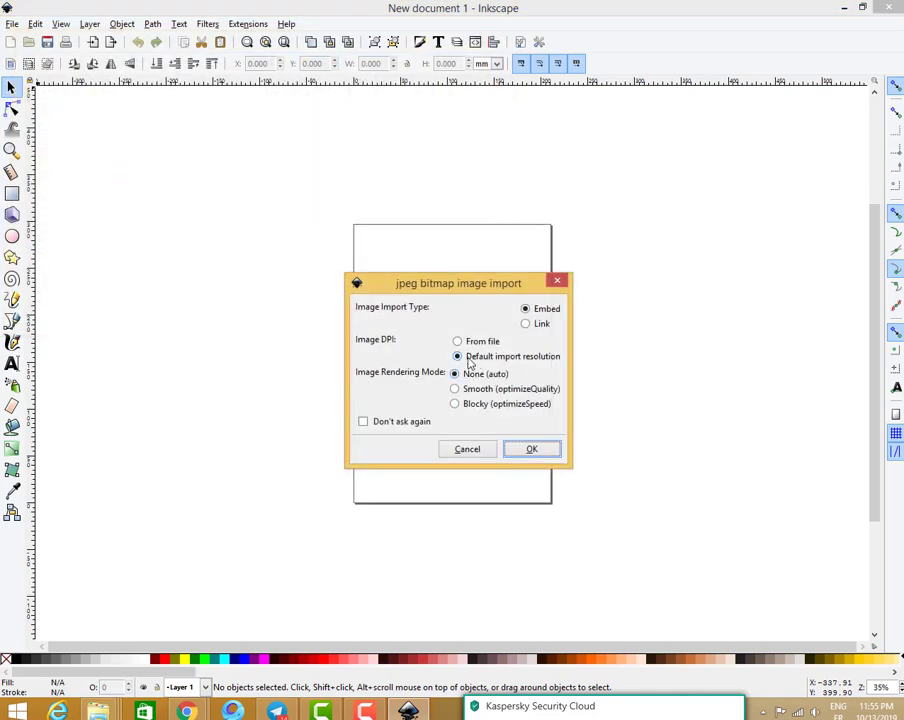
click(530, 452)
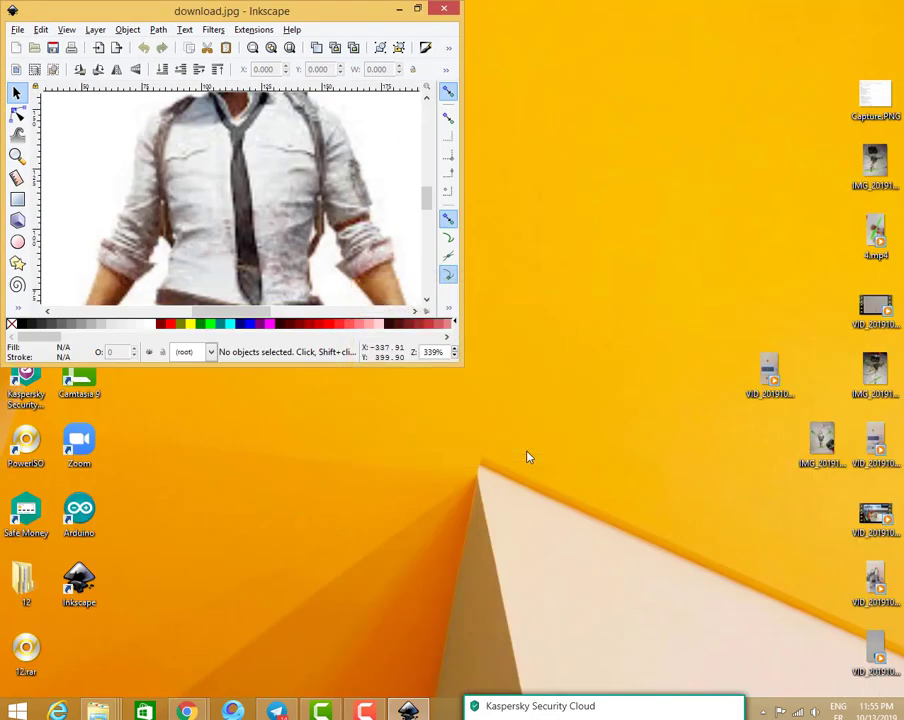
double_click(420, 10)
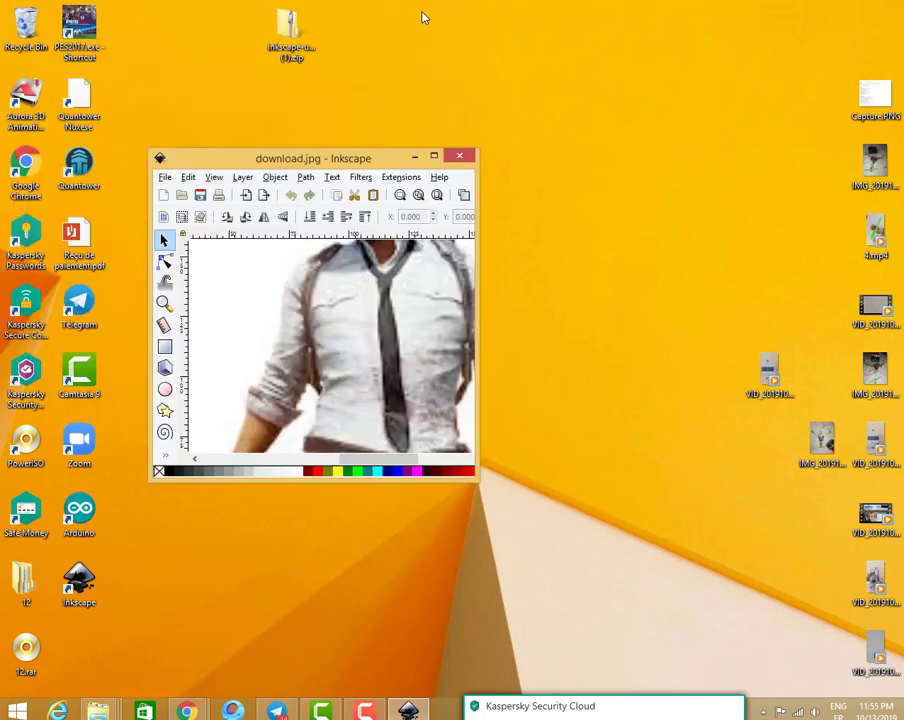
double_click(310, 158)
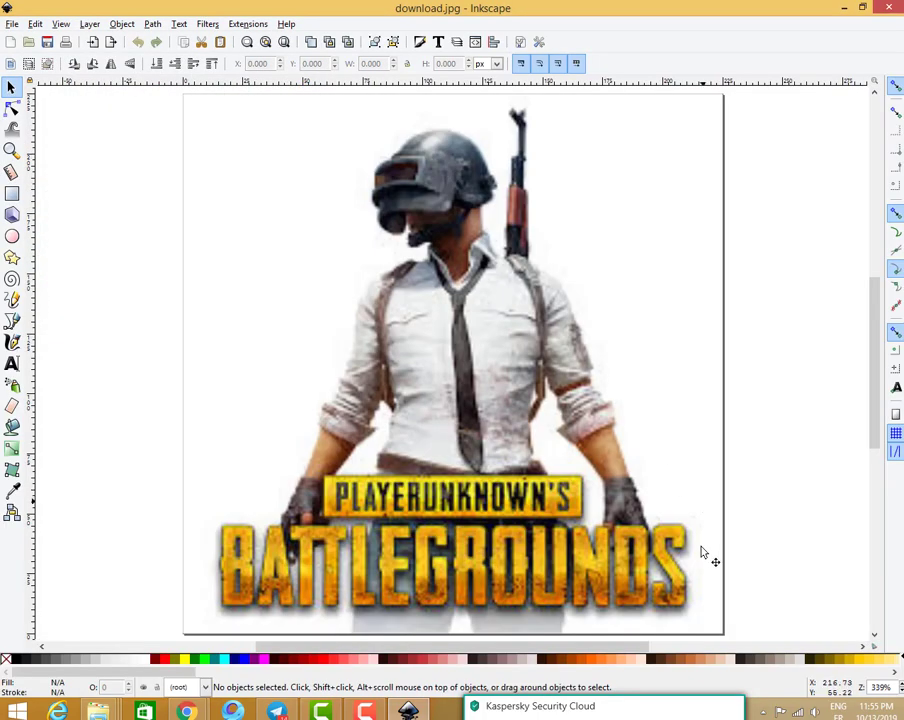
- Scale the PUBG image down to 60.827 × 53.740 px at the page's top-left corner
click(697, 626)
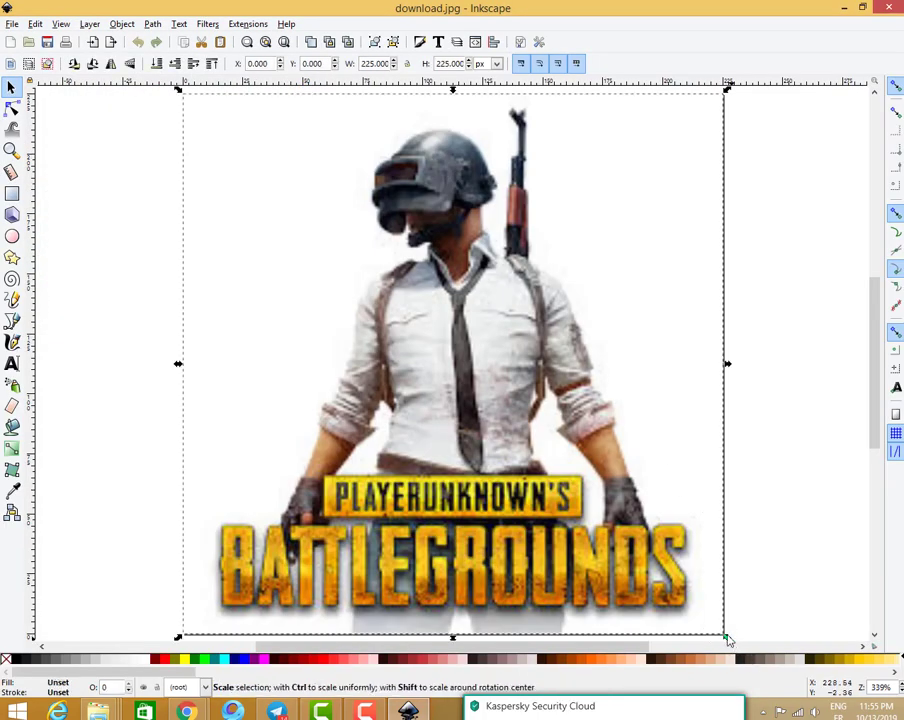
mouse_move(721, 633)
mouse_down()
mouse_move(630, 450)
mouse_move(488, 366)
mouse_move(460, 316)
mouse_move(369, 256)
mouse_up()
drag(369, 256, 333, 228)
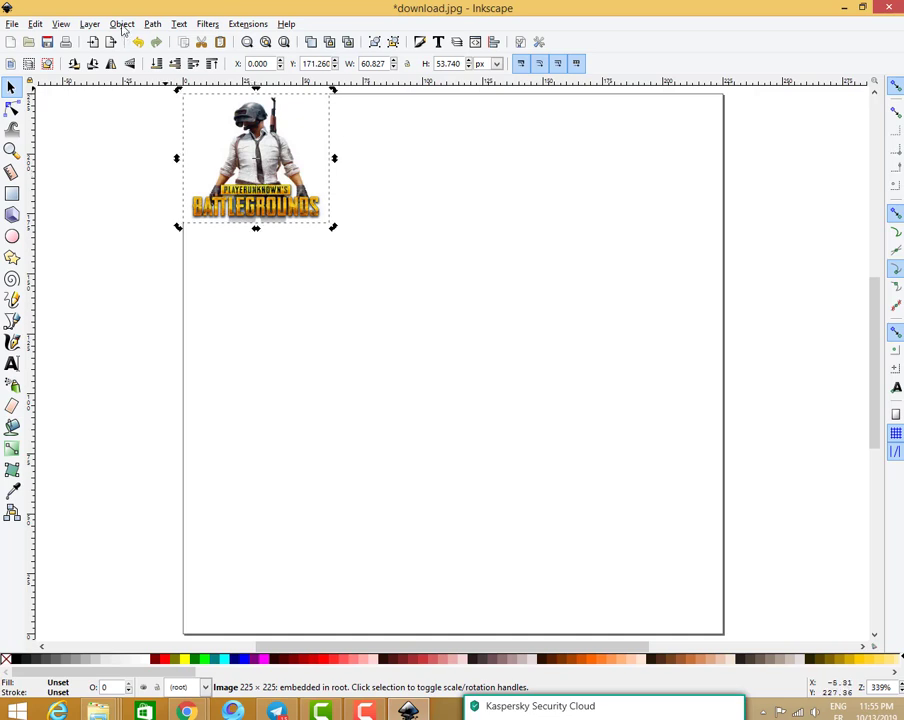
- Start a Trace Bitmap in Edge detection mode and preview it at threshold 0.100
click(122, 24)
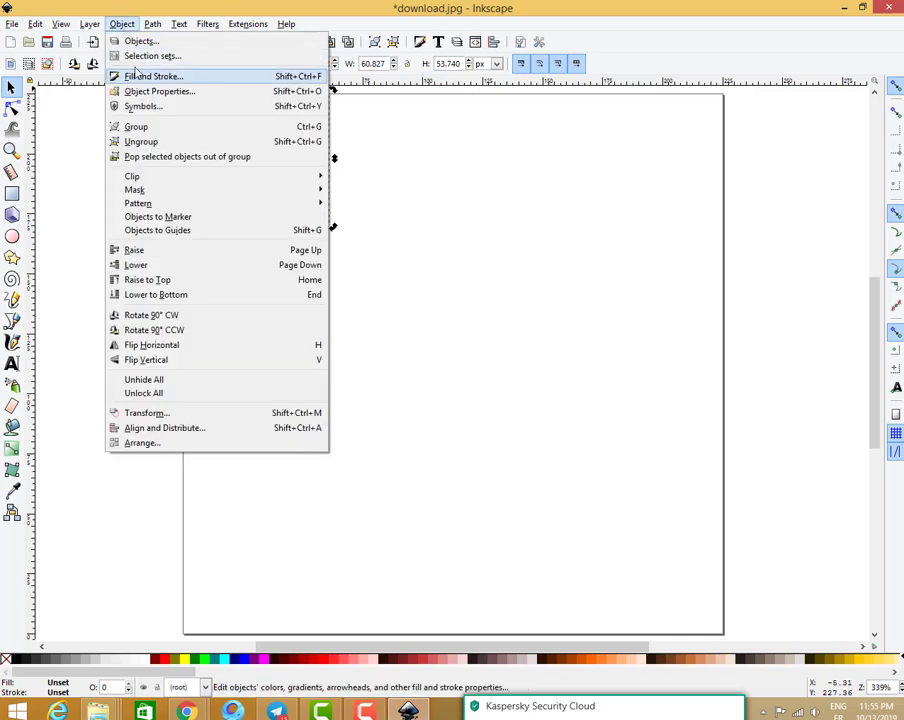
mouse_move(152, 24)
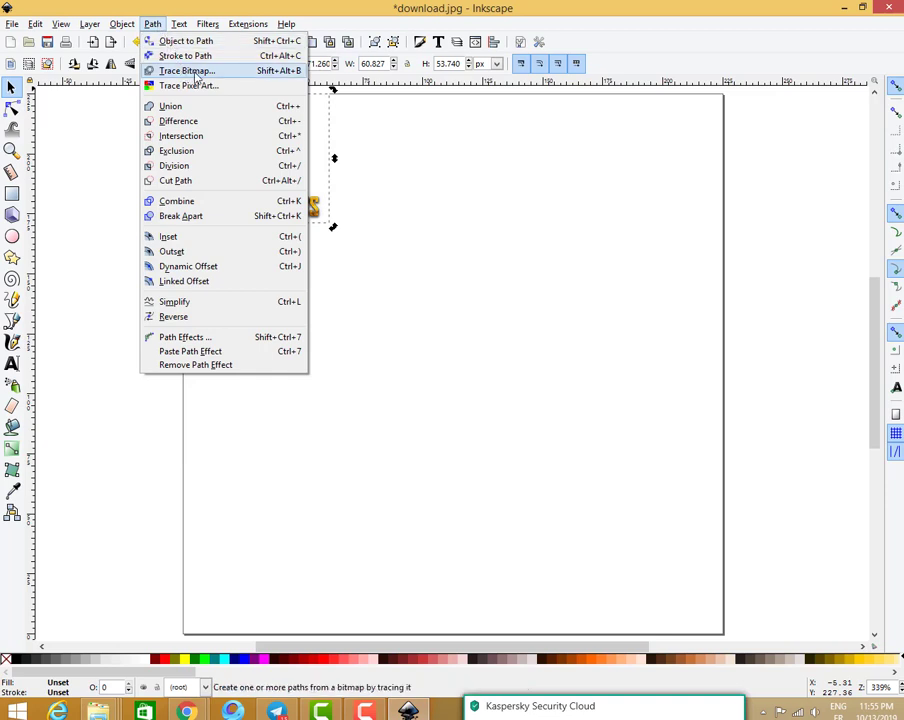
click(180, 73)
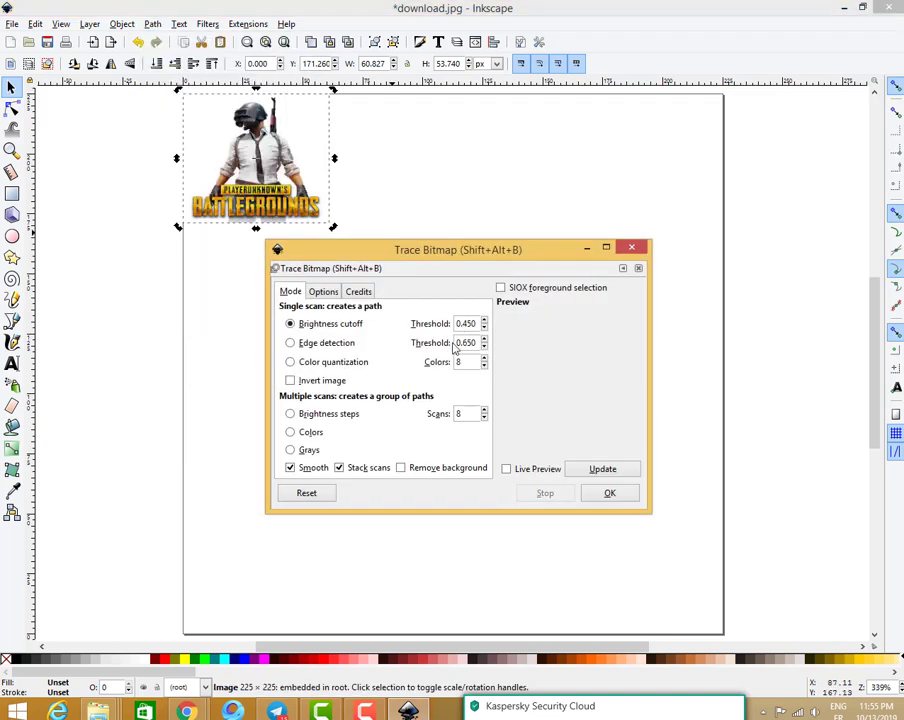
click(301, 344)
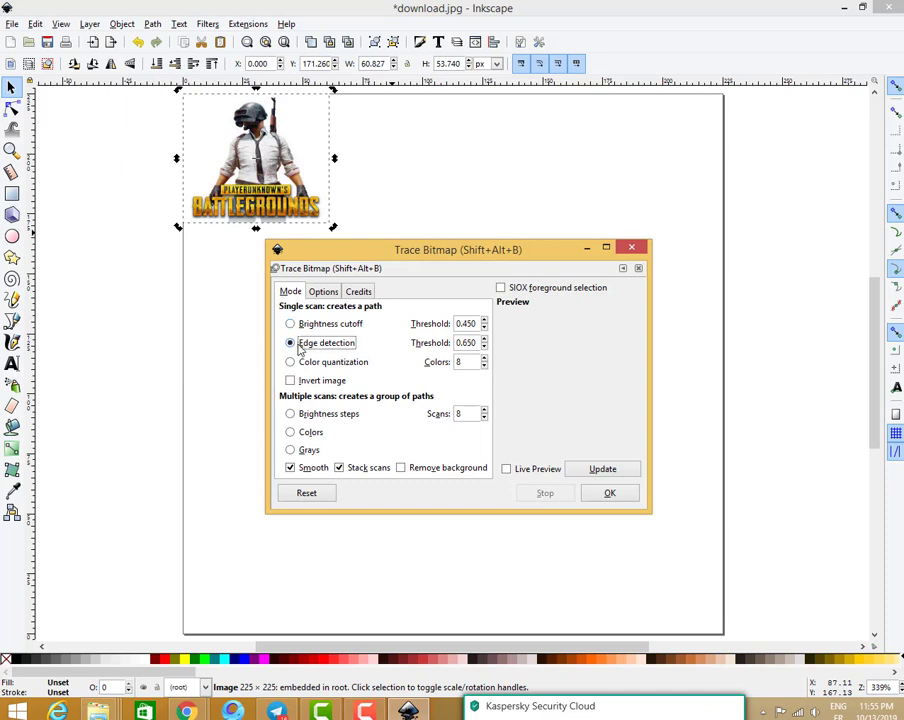
click(601, 470)
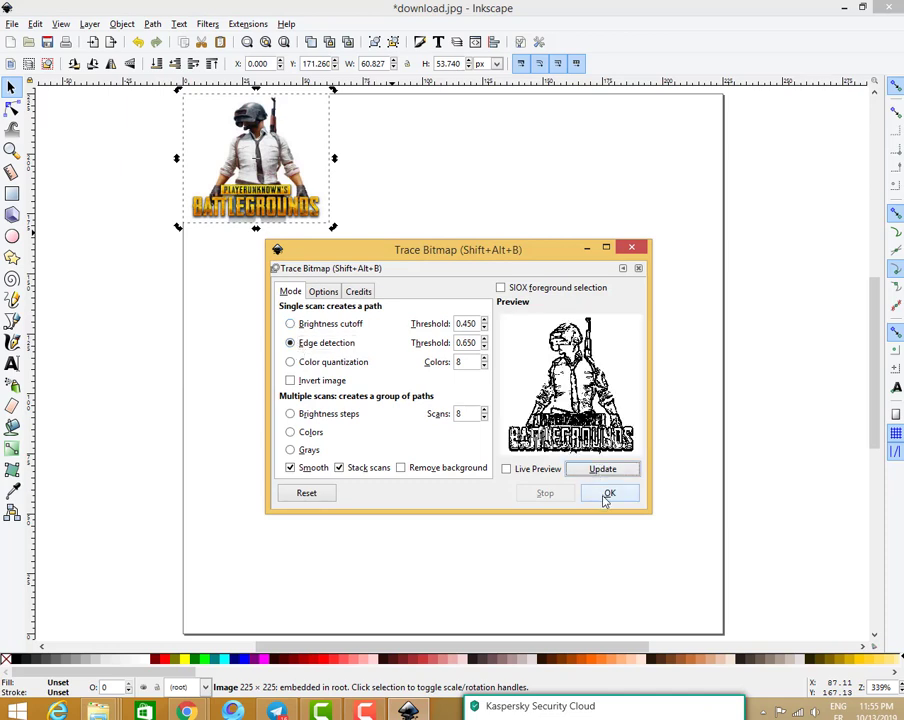
drag(474, 342, 462, 342)
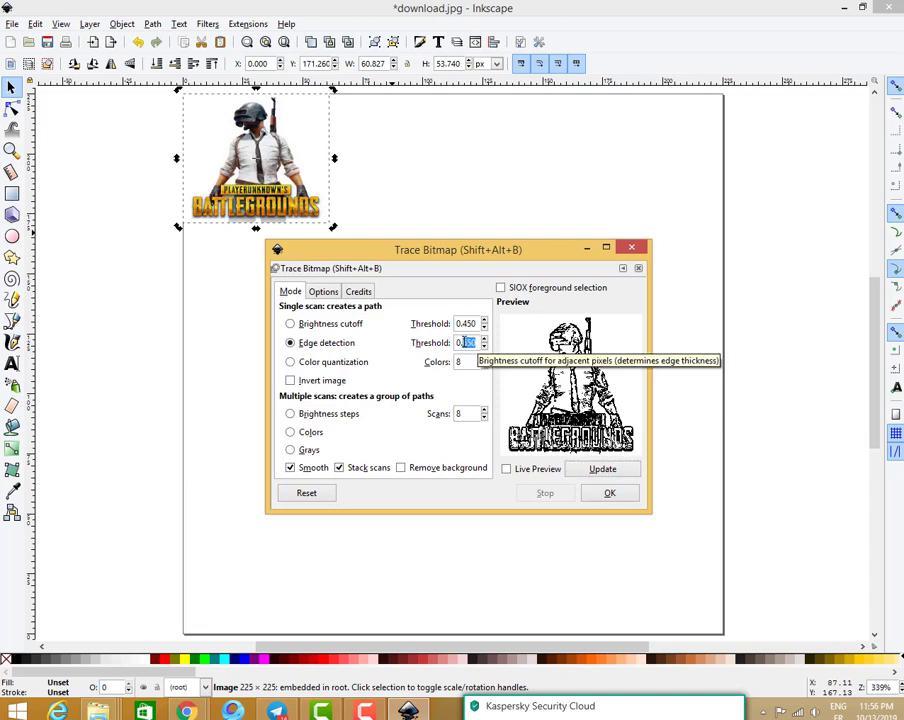
text(1)
click(583, 470)
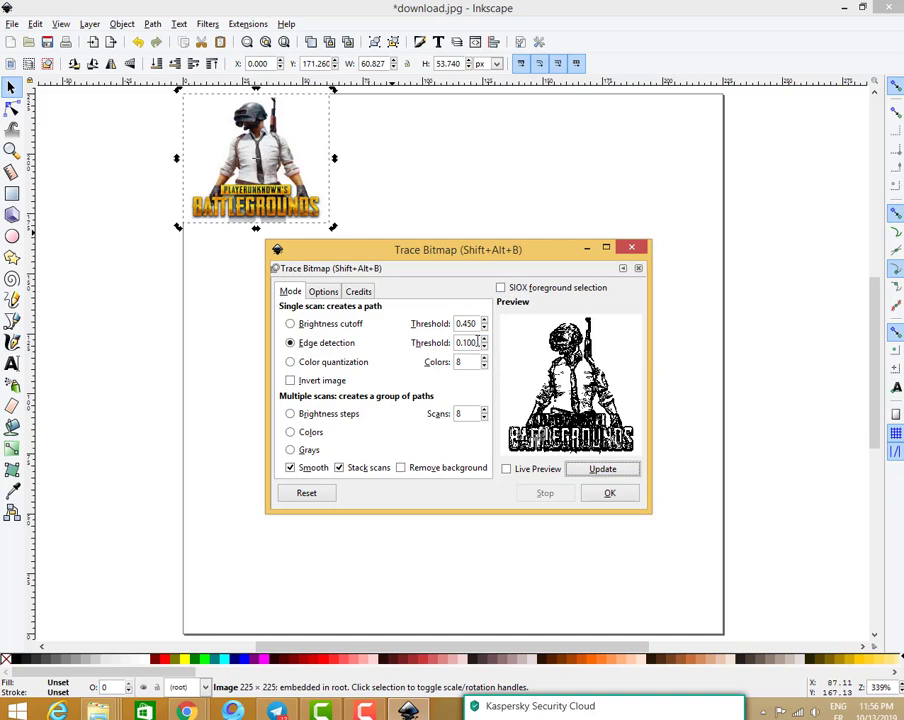
- Raise the threshold to 0.700, create the outline trace and move it beside the original
drag(476, 342, 463, 342)
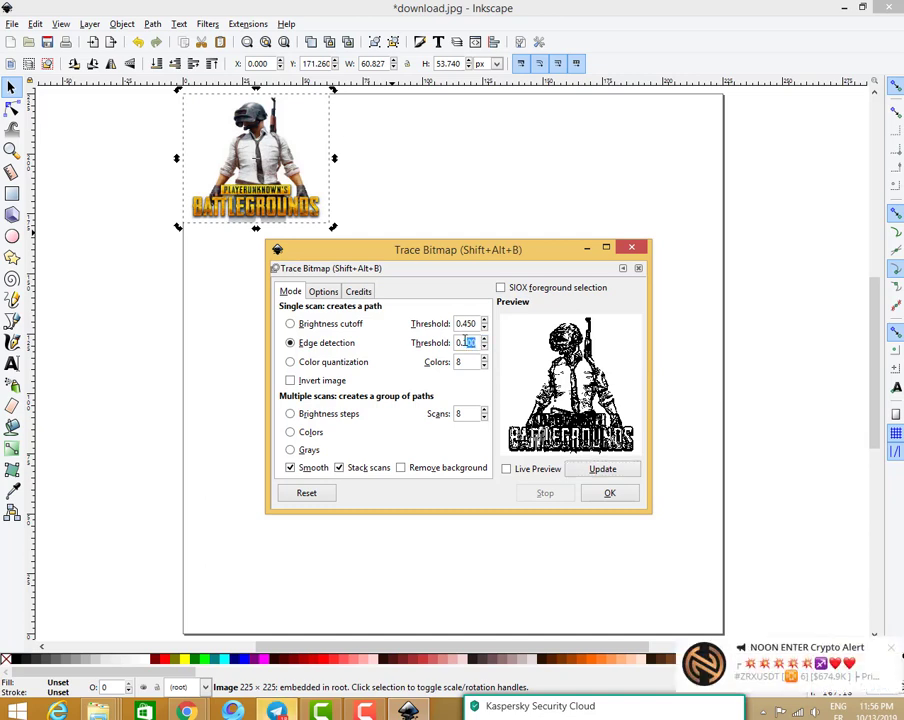
key(BackSpace)
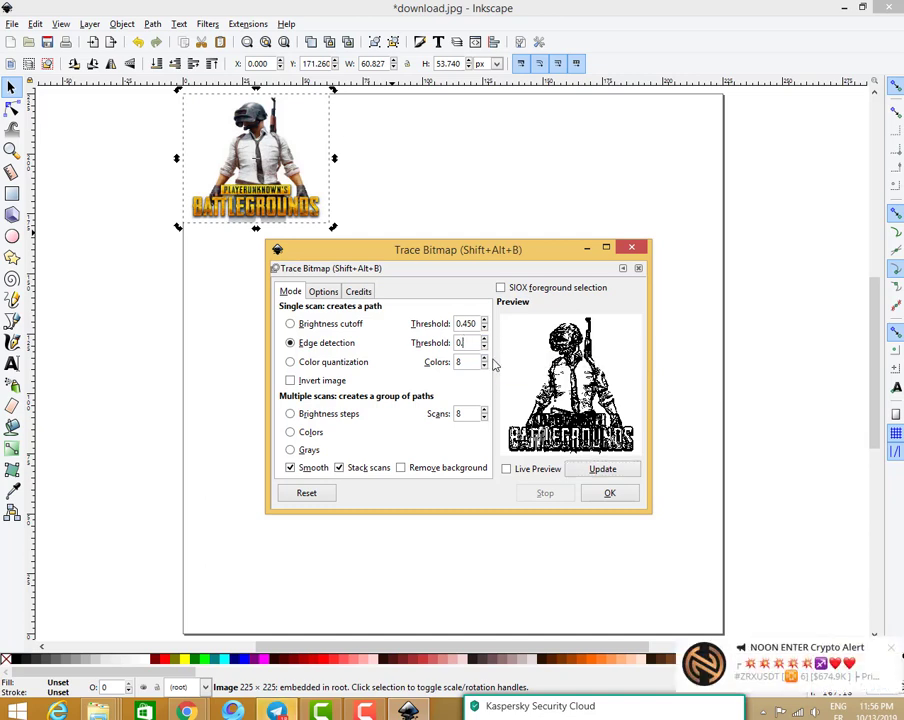
text(7)
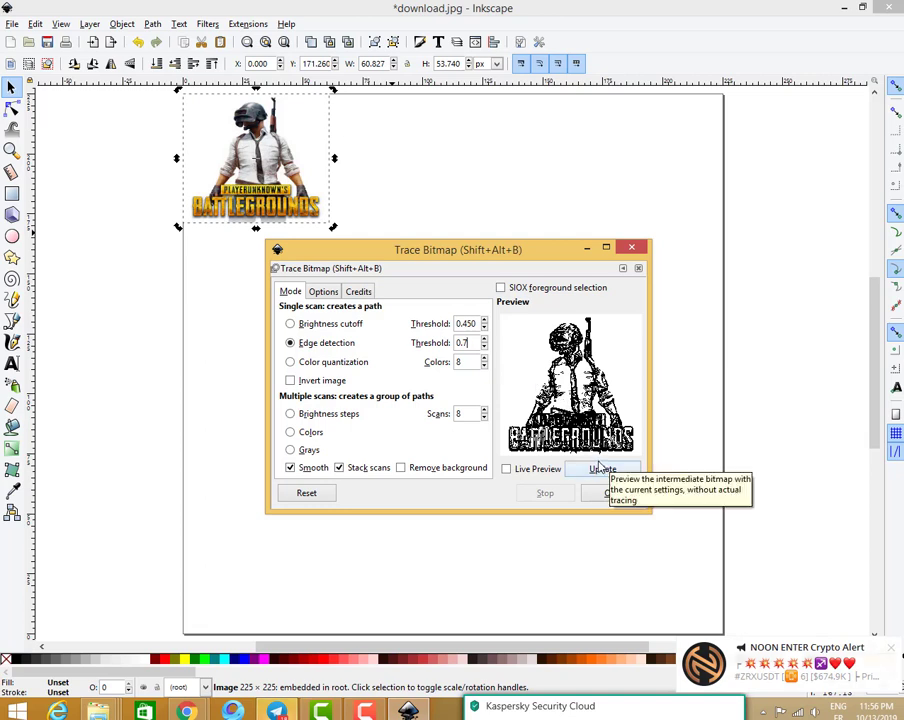
click(600, 468)
click(610, 494)
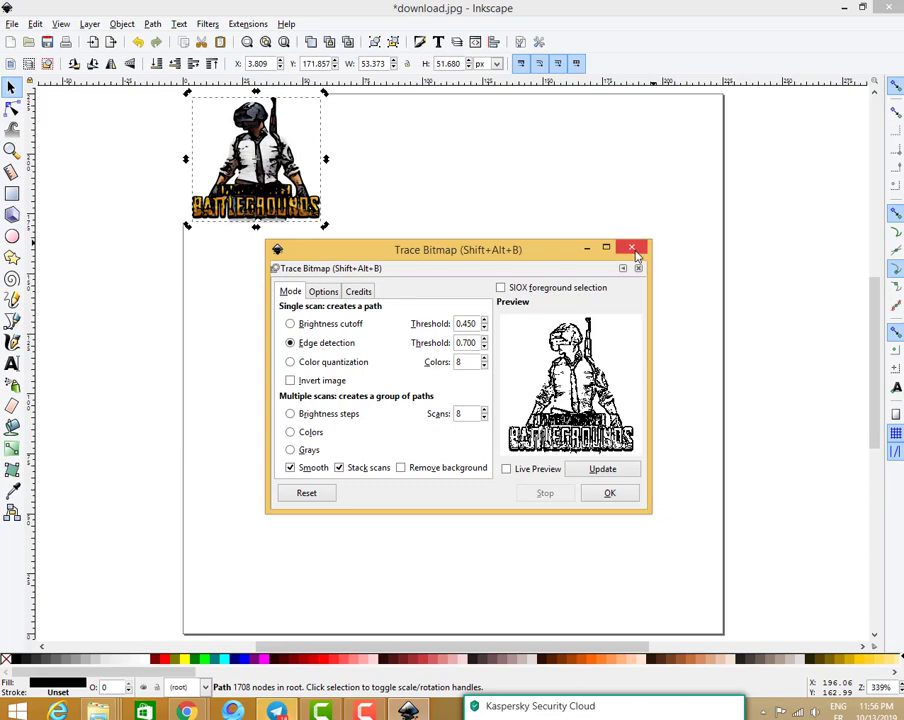
click(634, 249)
drag(317, 158, 517, 195)
- Delete the original colour PUBG image and select the traced path
click(285, 160)
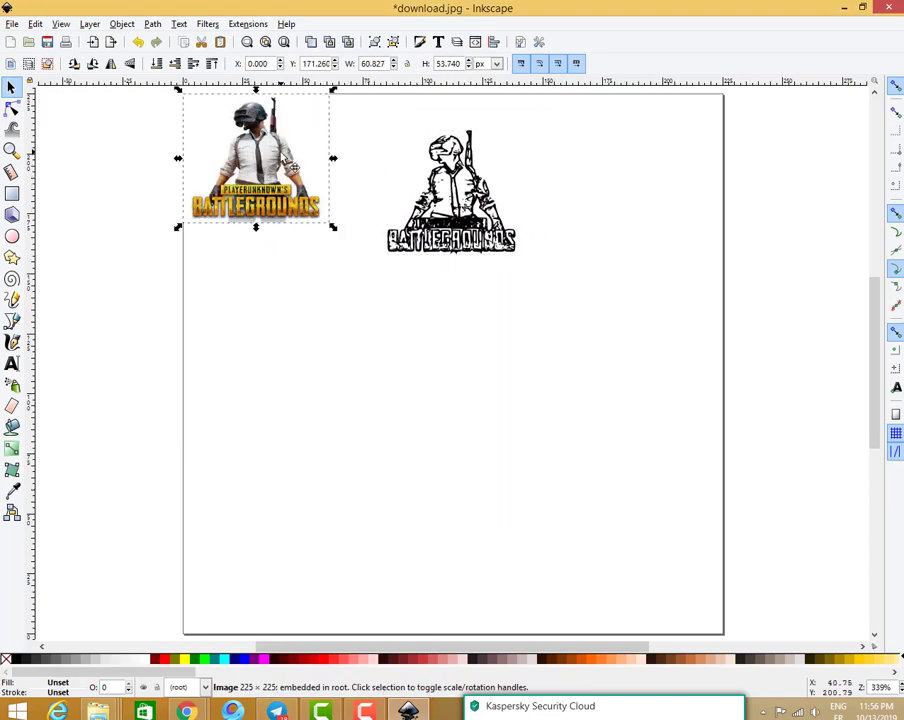
key(Delete)
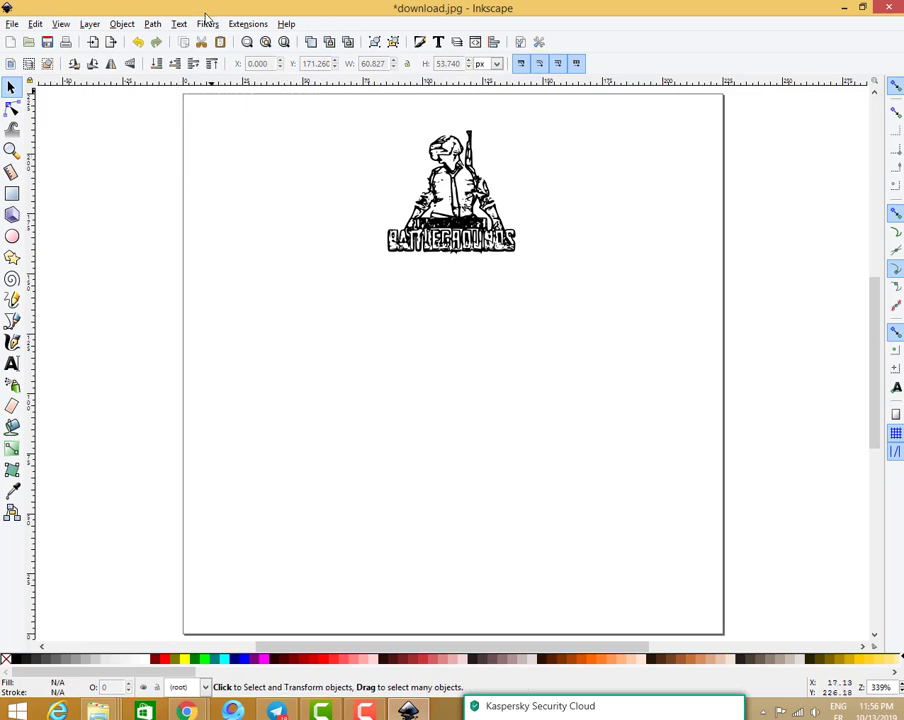
click(178, 23)
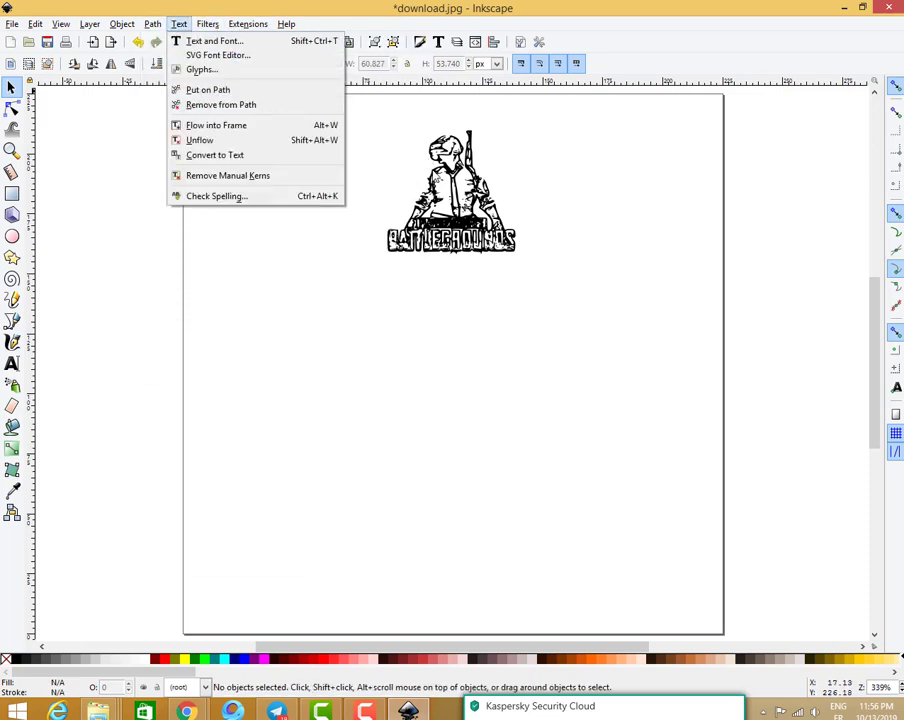
click(405, 133)
click(443, 180)
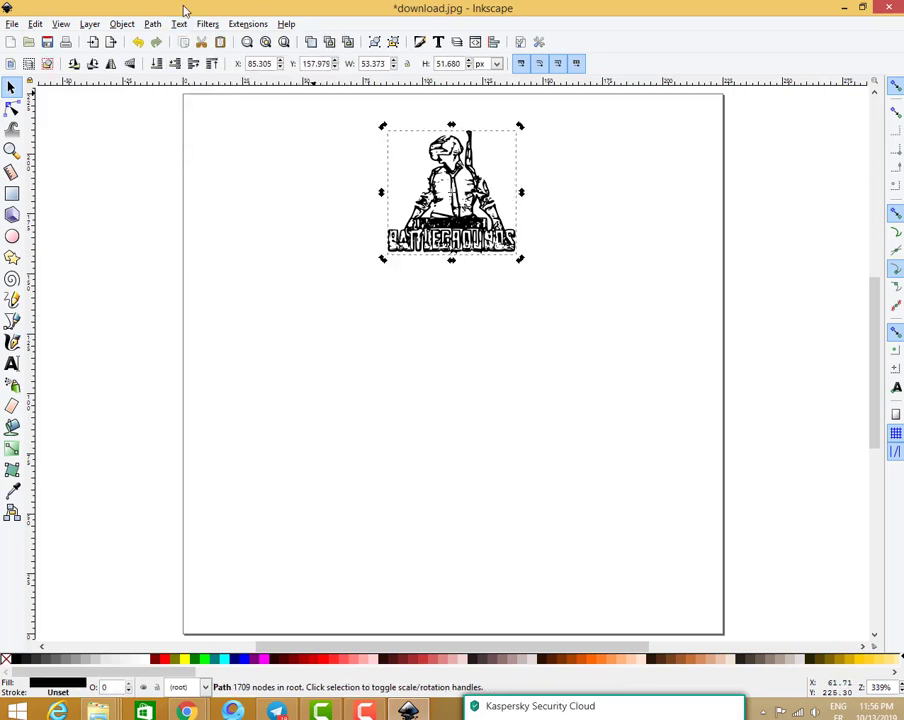
- Convert the traced PUBG object to a path and make it a Dynamic Offset
click(152, 23)
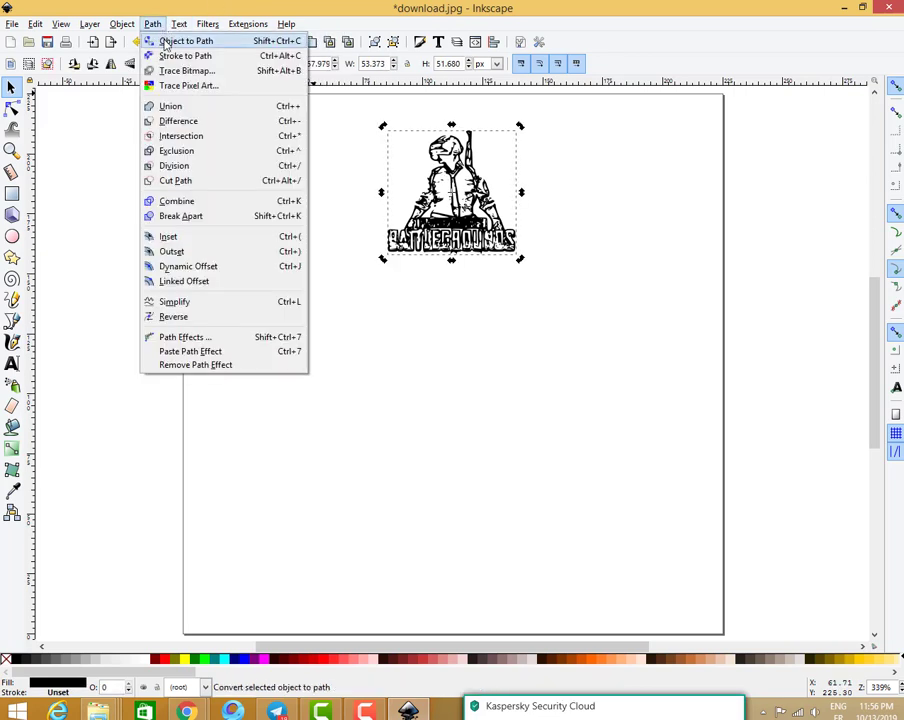
click(166, 41)
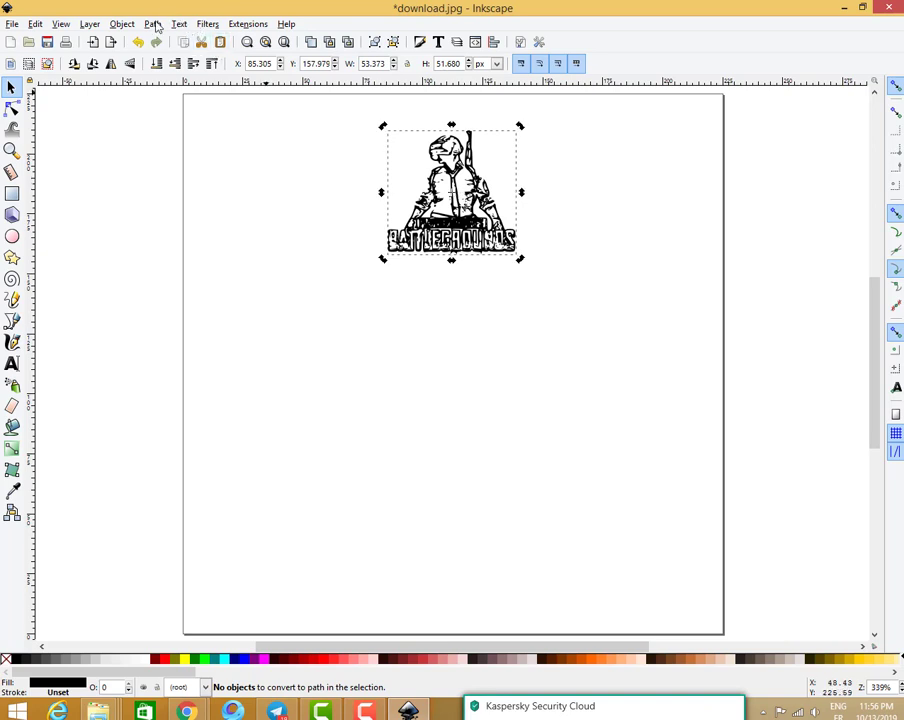
click(152, 24)
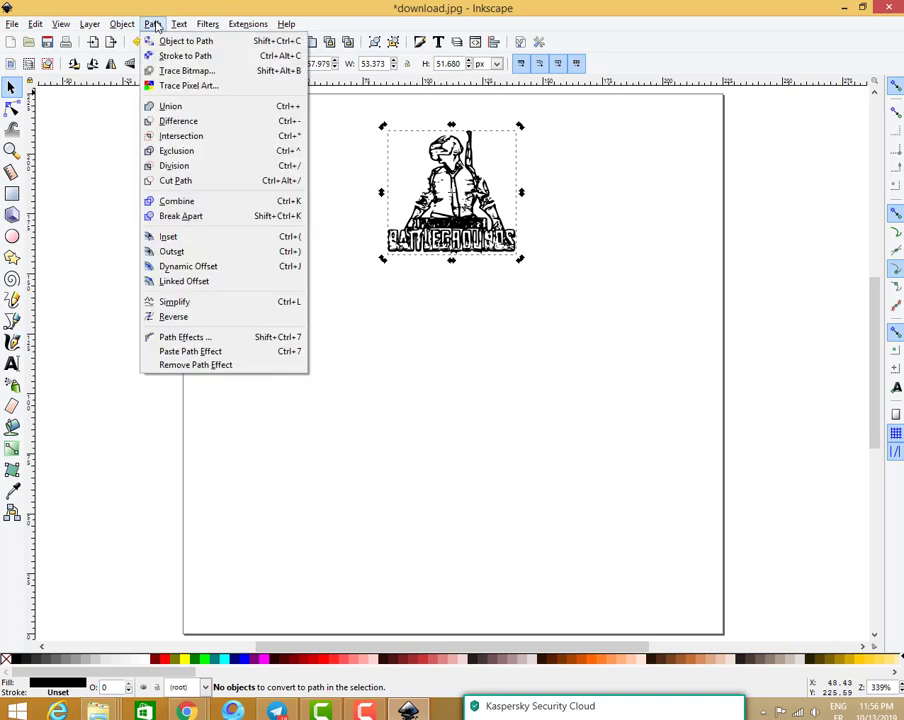
click(200, 266)
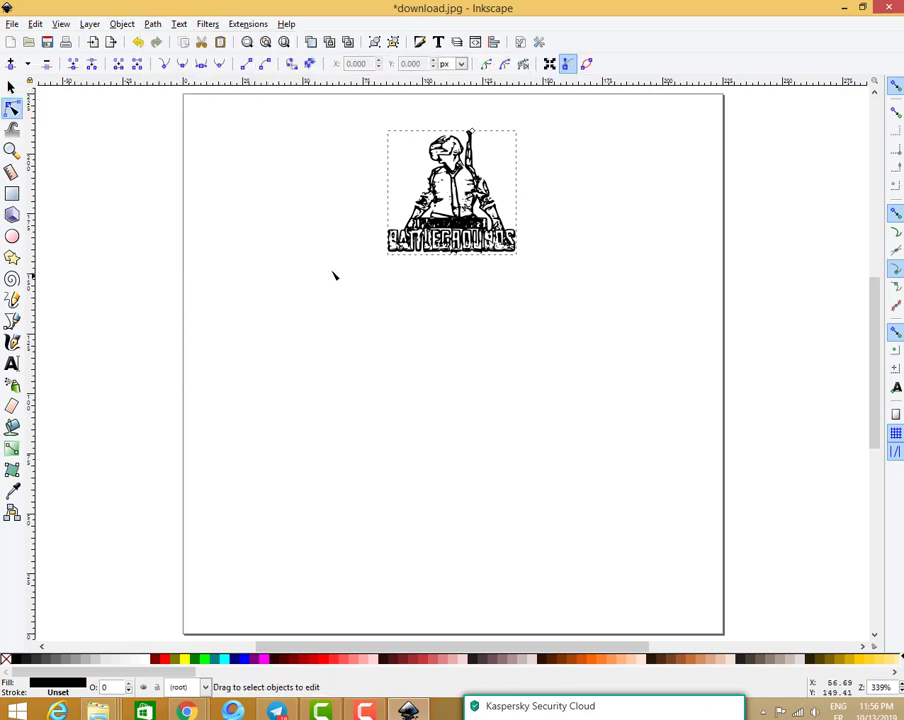
drag(391, 131, 453, 202)
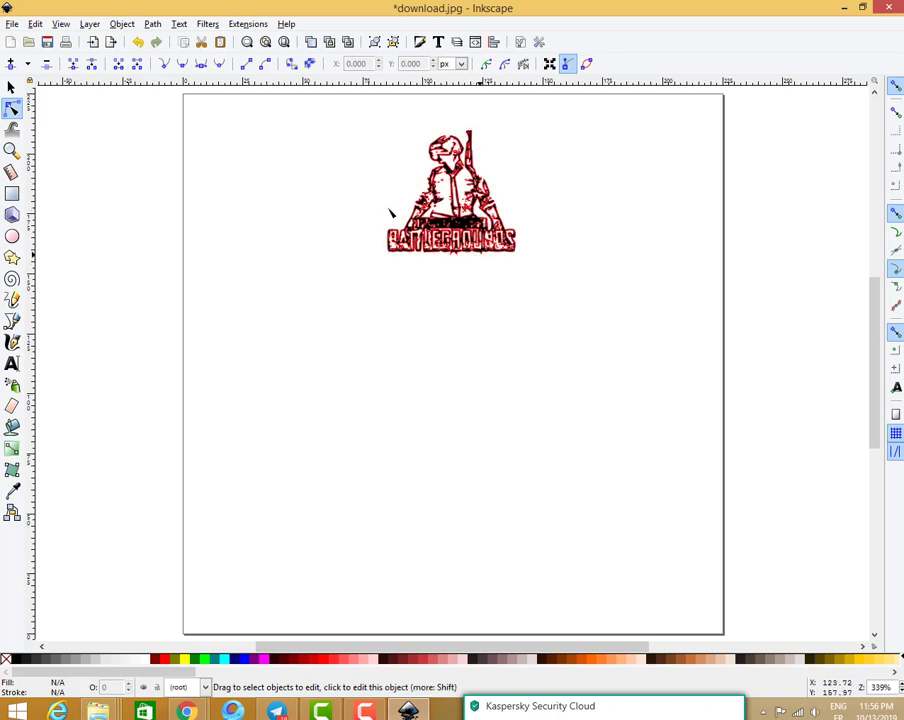
click(12, 23)
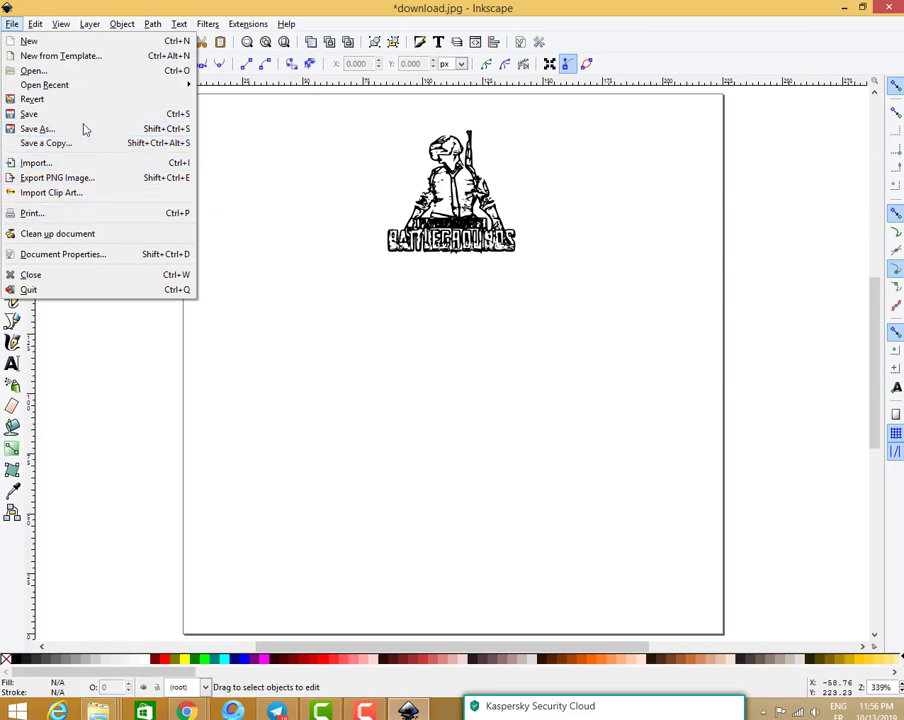
- Save the drawing to Documents as pubgimage in MakerBot Unicorn G-Code format with default output options
click(79, 133)
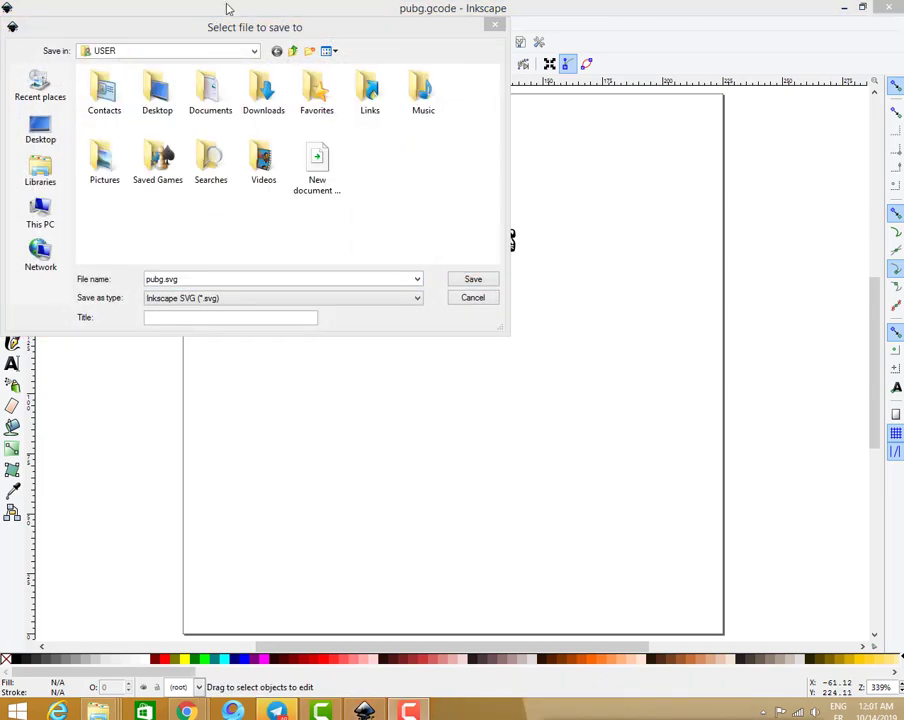
click(230, 52)
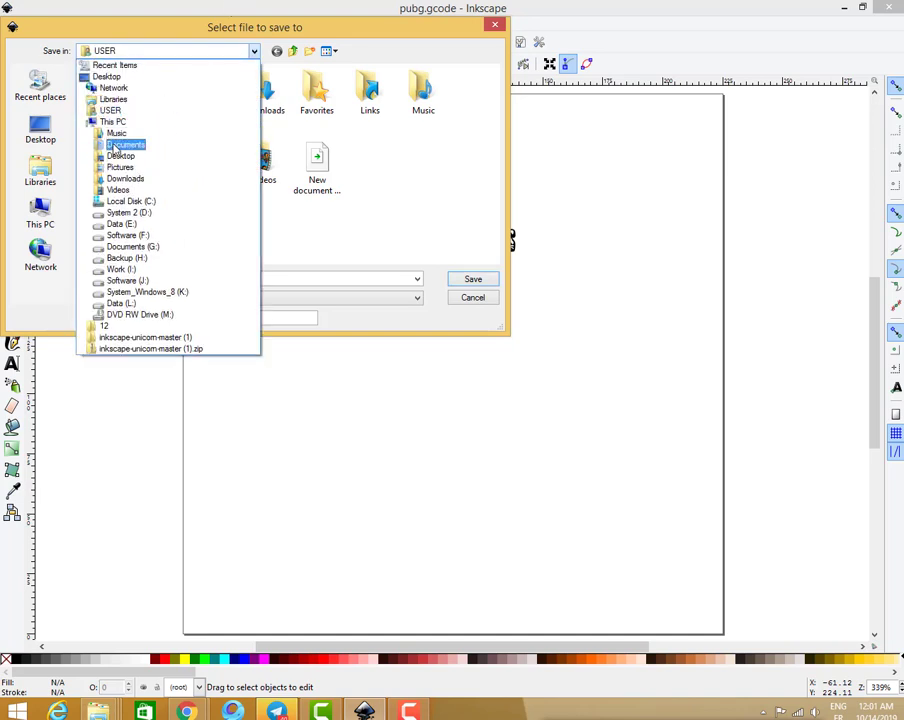
click(120, 145)
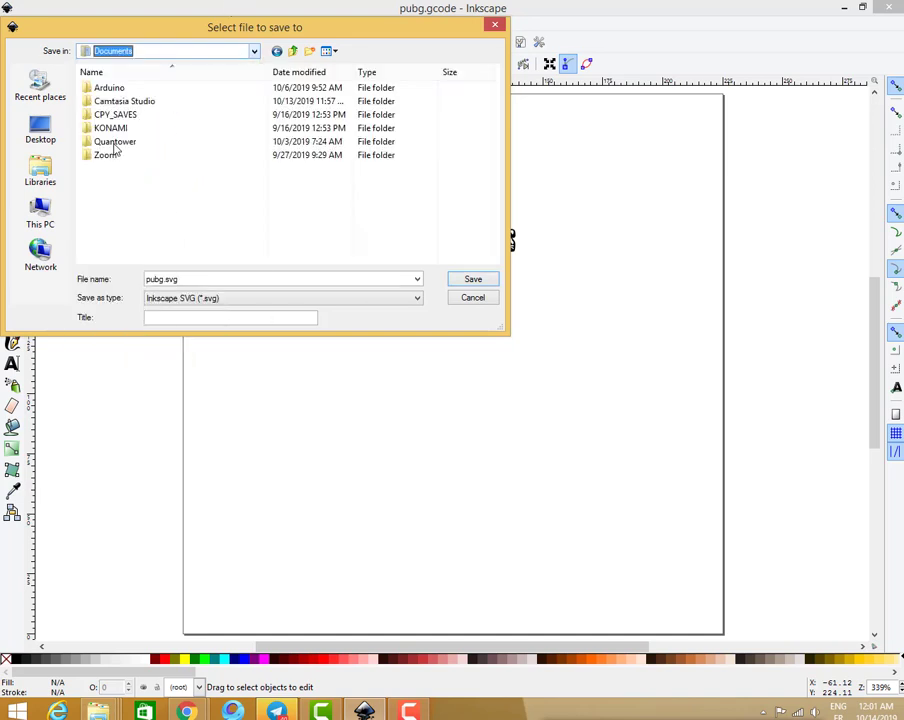
click(162, 280)
text(image)
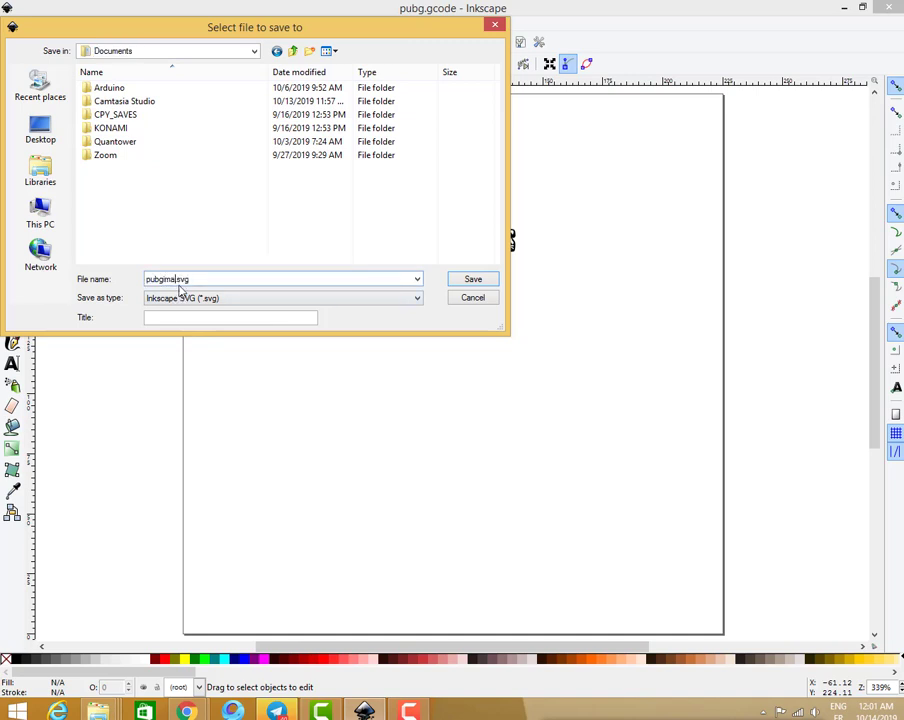
click(257, 296)
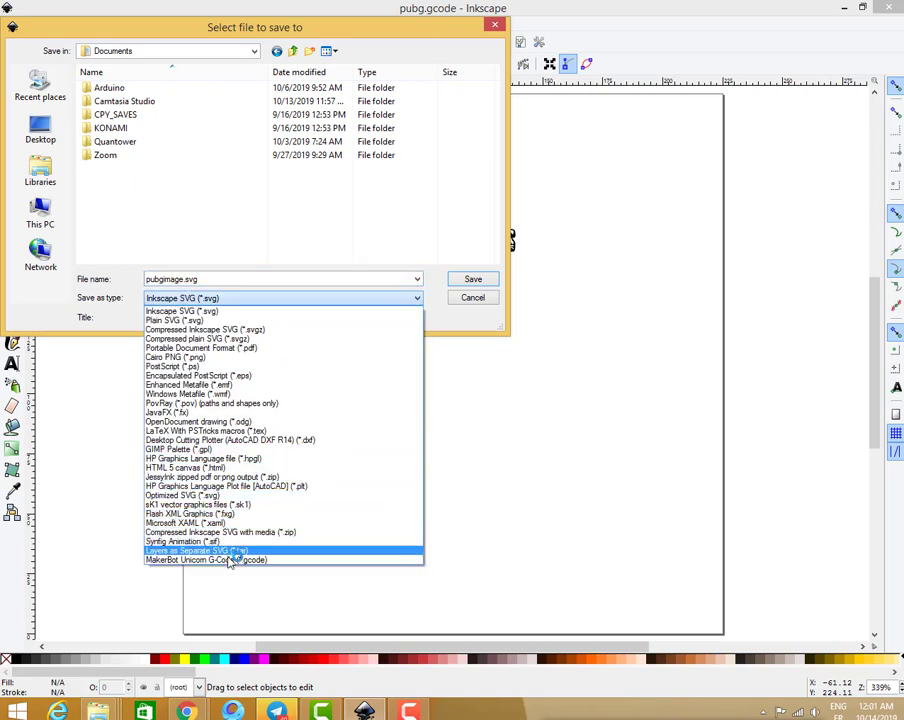
click(219, 560)
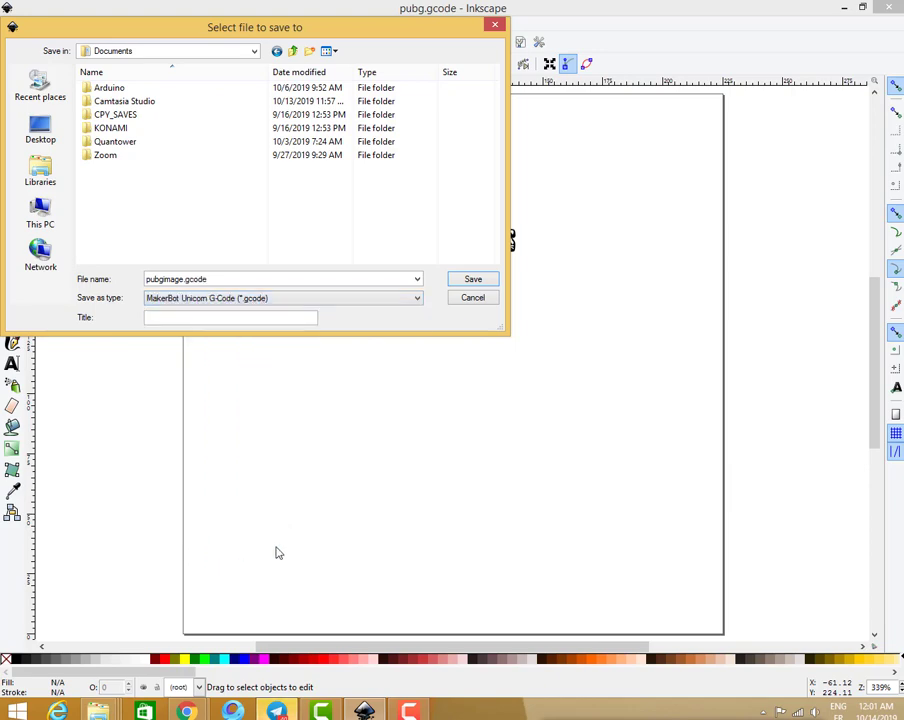
click(470, 280)
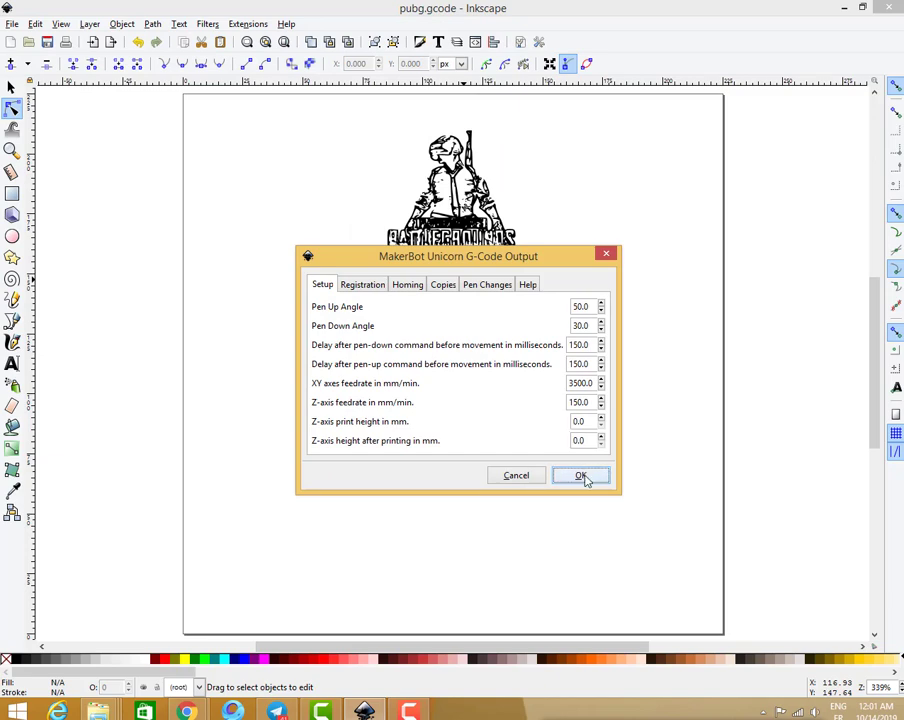
click(585, 479)
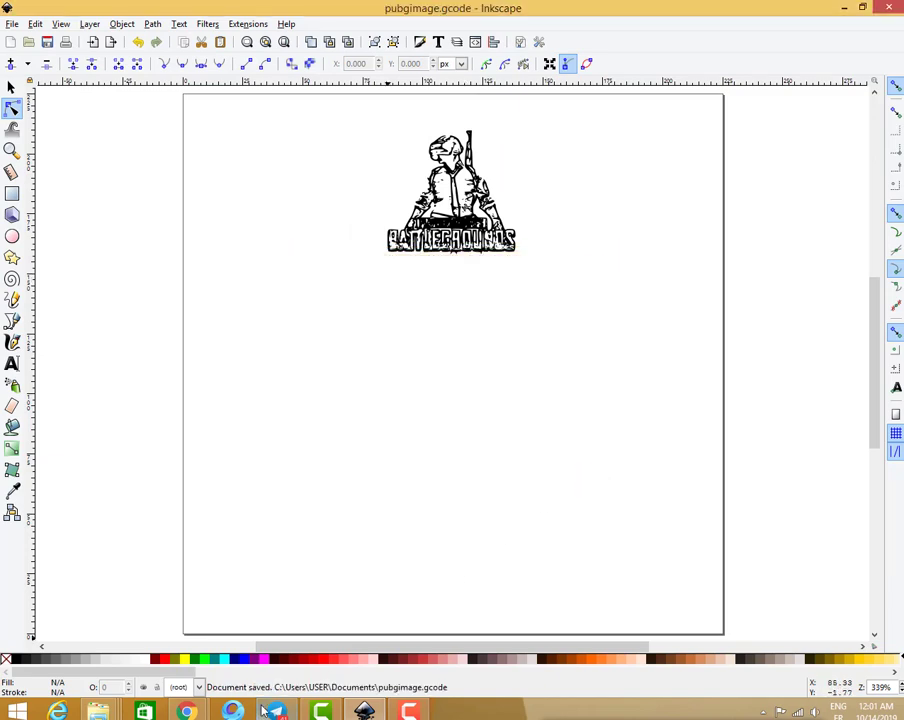
- Switch to File Explorer and verify pubgimage.gcode (77 KB) sits in Documents
click(97, 711)
click(81, 627)
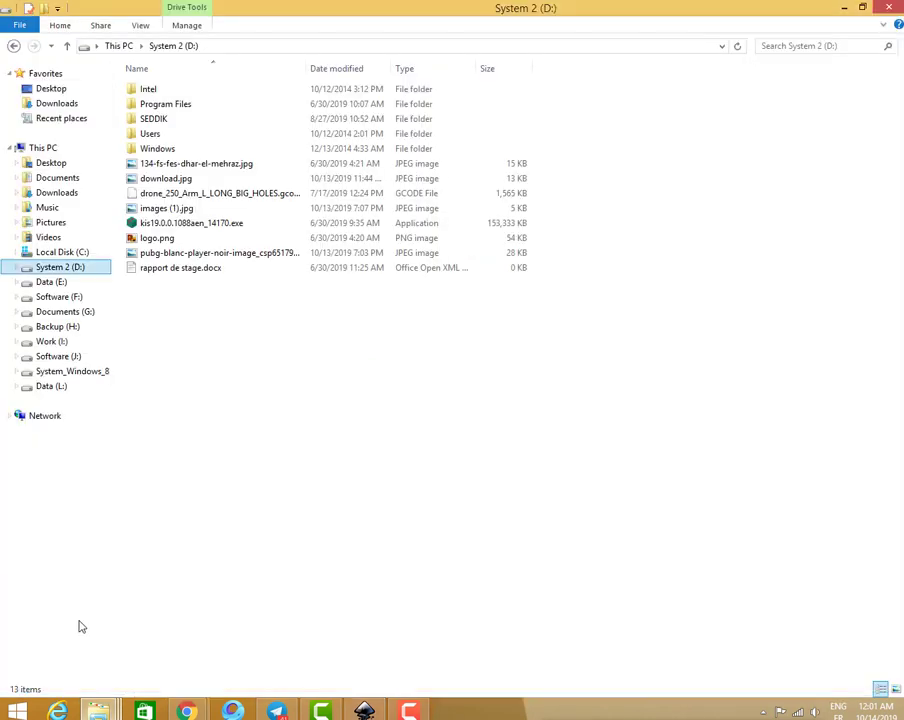
click(62, 177)
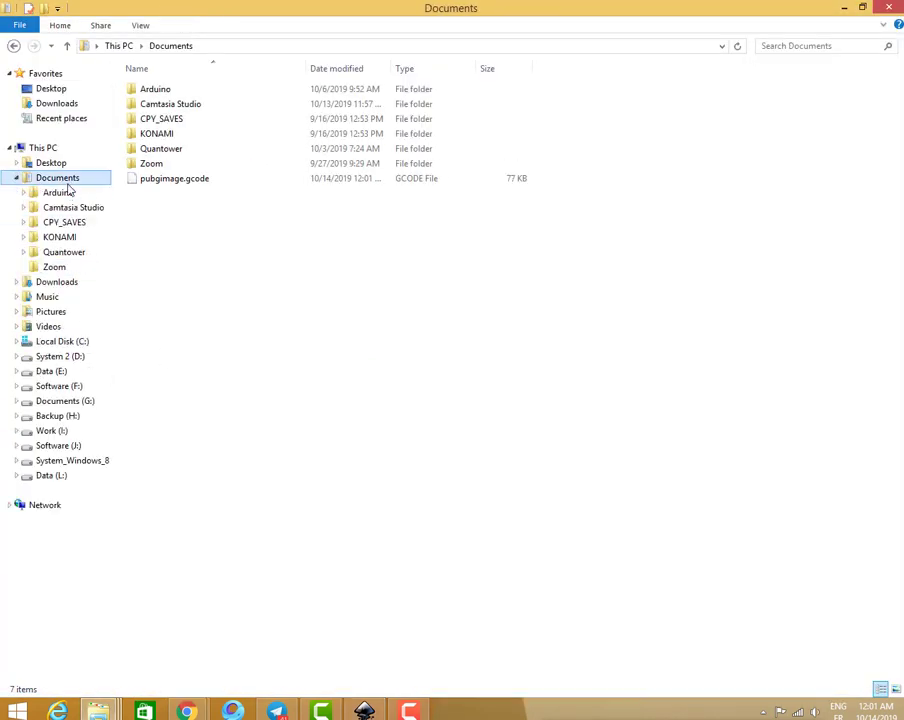
click(160, 177)
drag(165, 178, 157, 180)
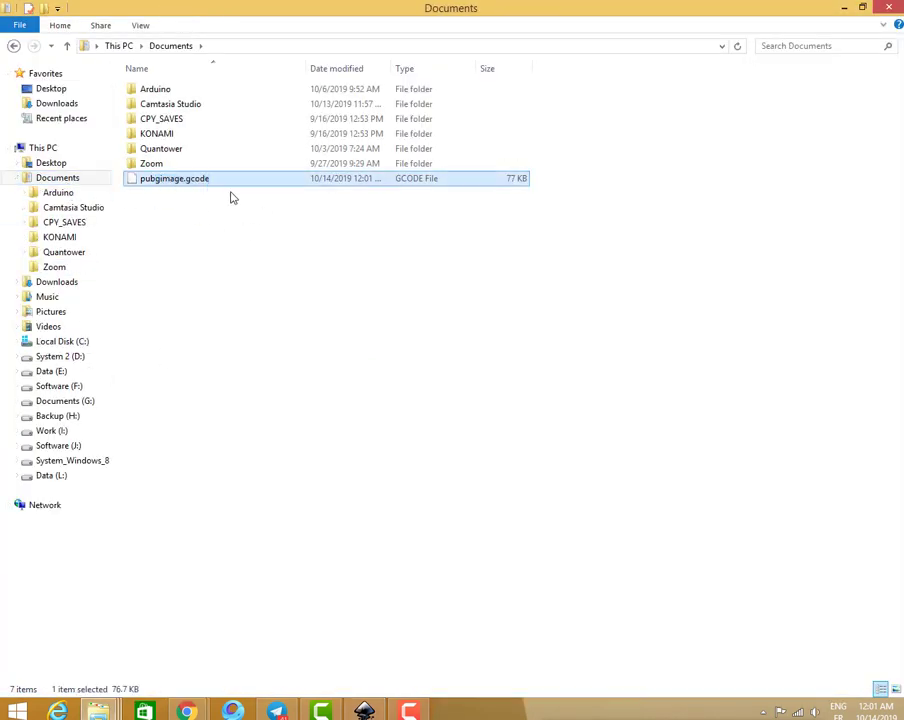
mouse_move(266, 214)
mouse_down()
mouse_move(136, 160)
mouse_move(310, 434)
mouse_up()
click(257, 217)
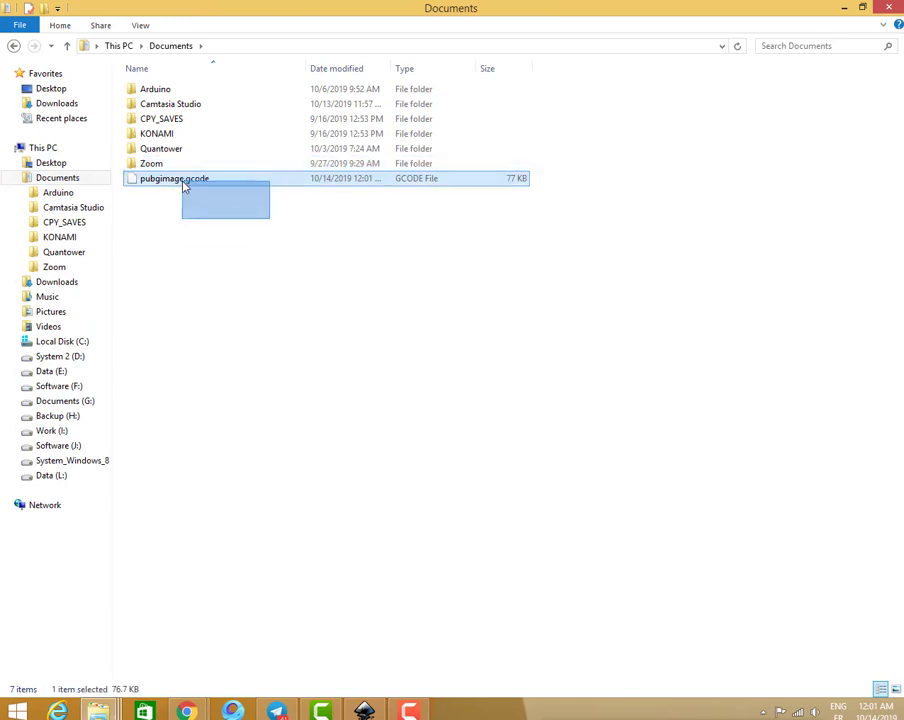
click(312, 436)
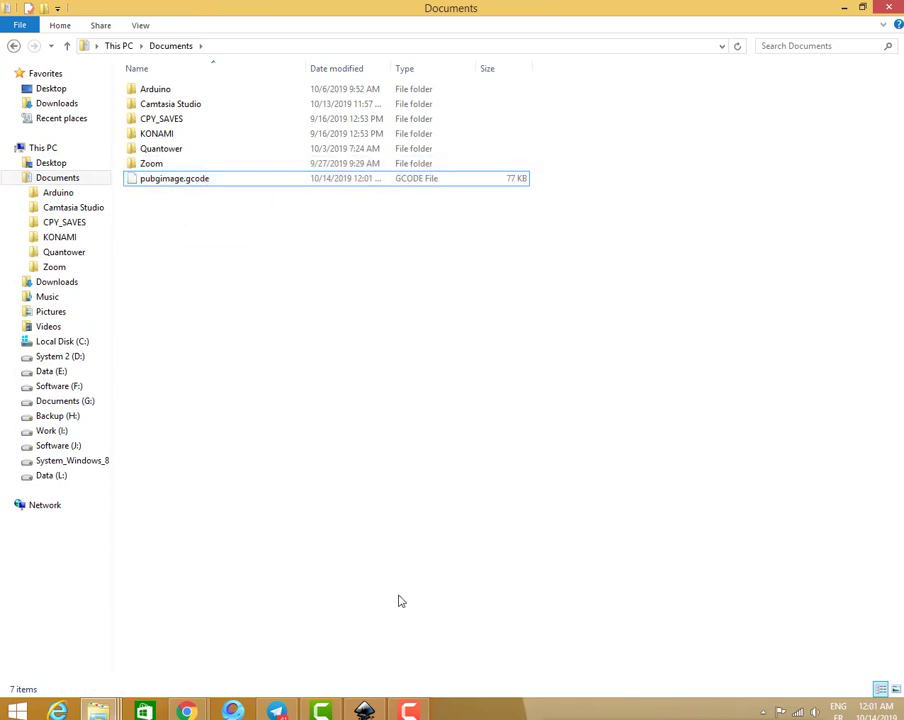